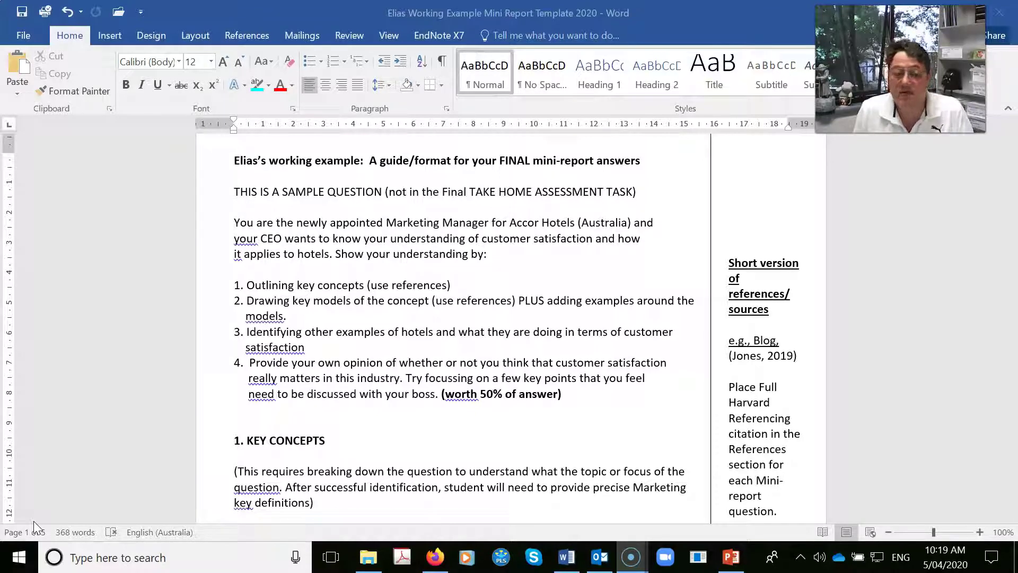
Start the Elliot definition note on a new line under KEY CONCEPTS
{"action": "scroll", "coordinate": [411, 464], "scroll_direction": "down", "scroll_amount": 4}
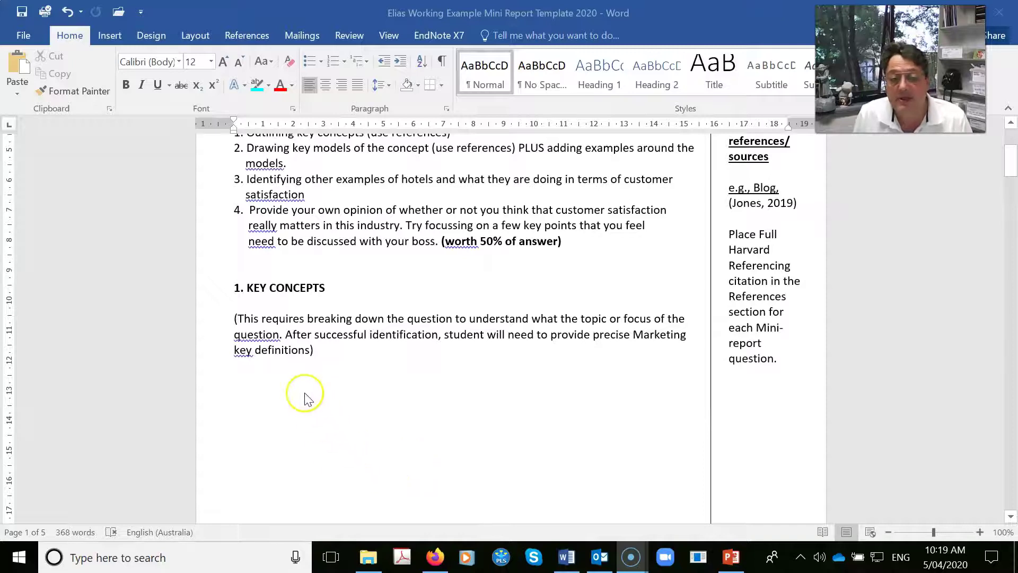
{"action": "left_click", "coordinate": [304, 400]}
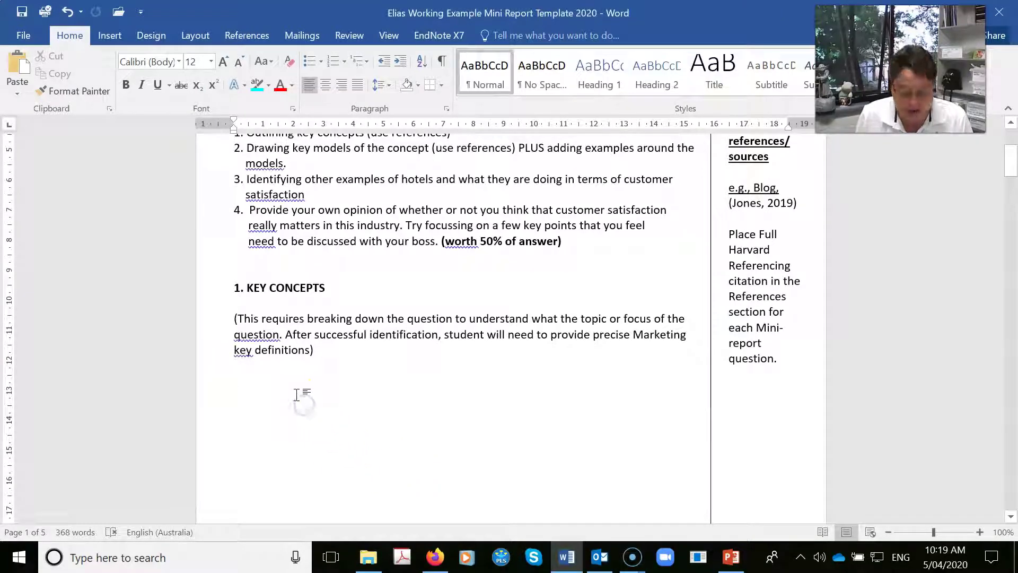
{"action": "type", "text": "El"}
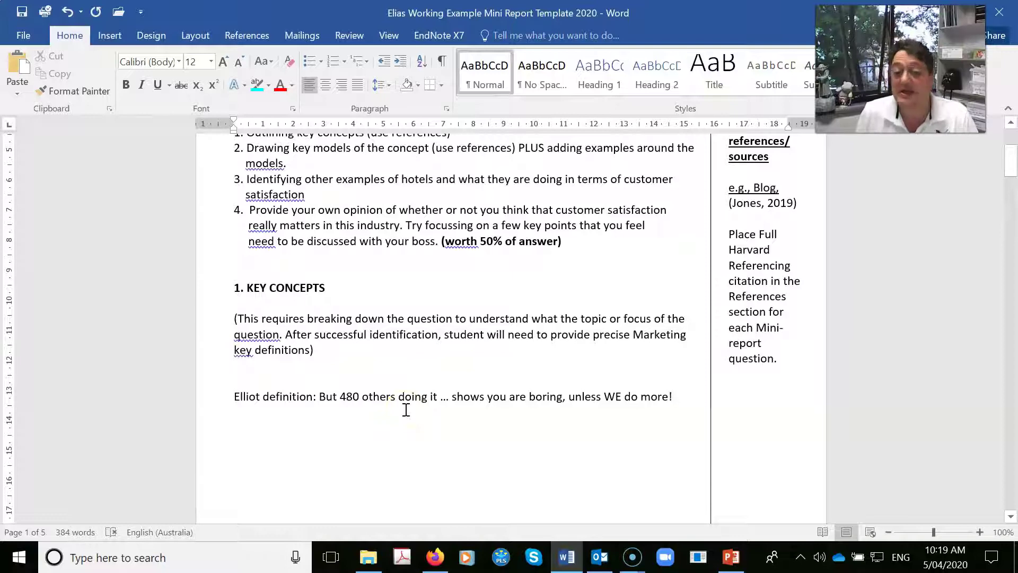
Add 'definition' to the image search query and pick the 'by different authors' suggestion
{"action": "left_click", "coordinate": [436, 557]}
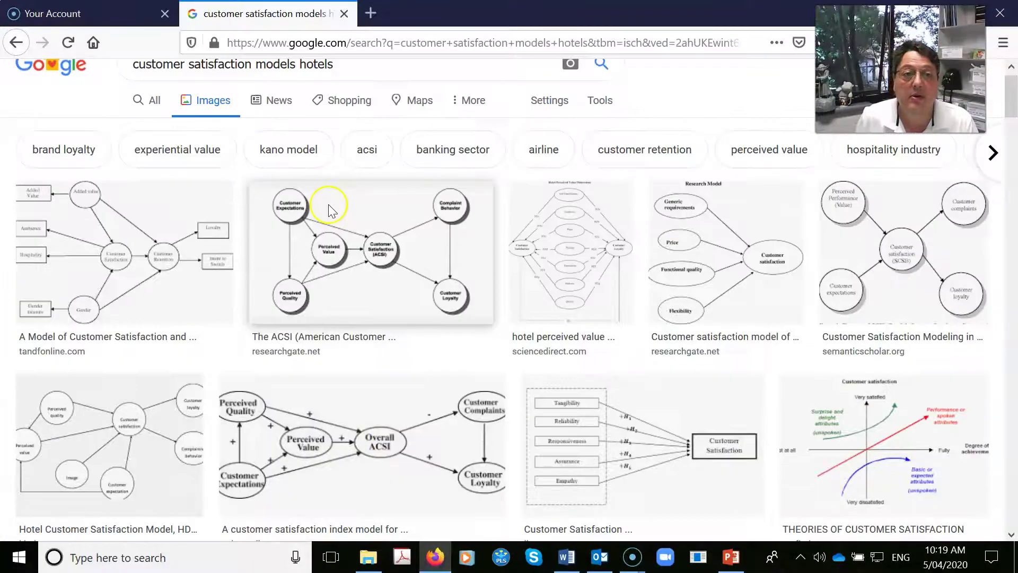
{"action": "scroll", "coordinate": [328, 210], "scroll_direction": "up", "scroll_amount": 1}
{"action": "left_click_drag", "start_coordinate": [339, 94], "coordinate": [257, 95]}
{"action": "type", "text": "d"}
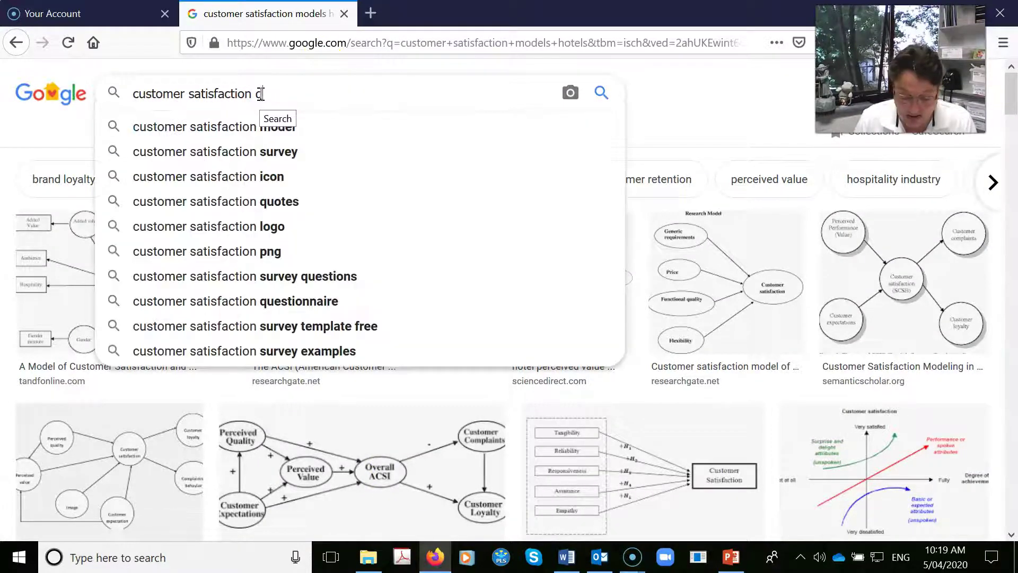
{"action": "type", "text": "efinition"}
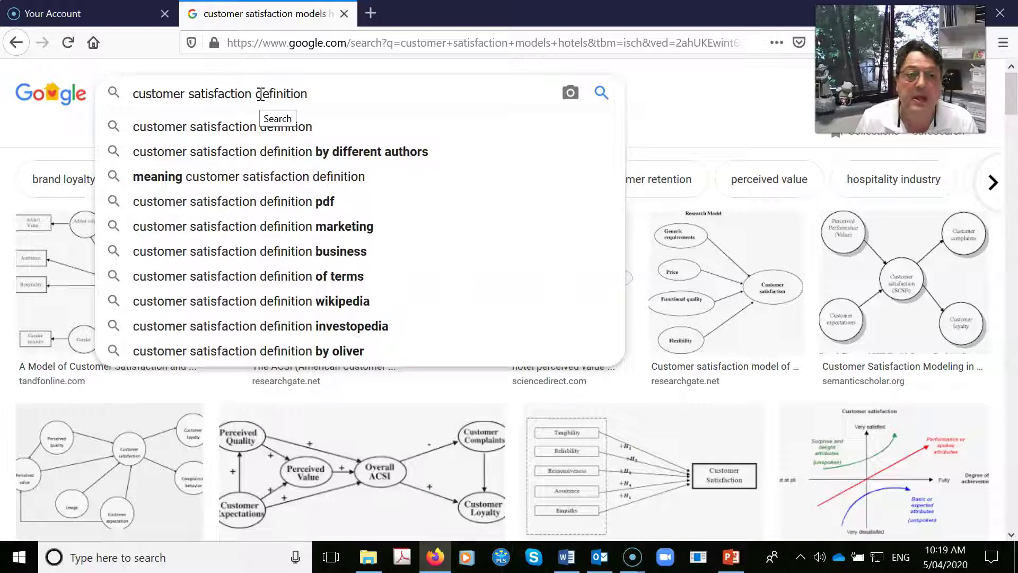
{"action": "left_click", "coordinate": [322, 156]}
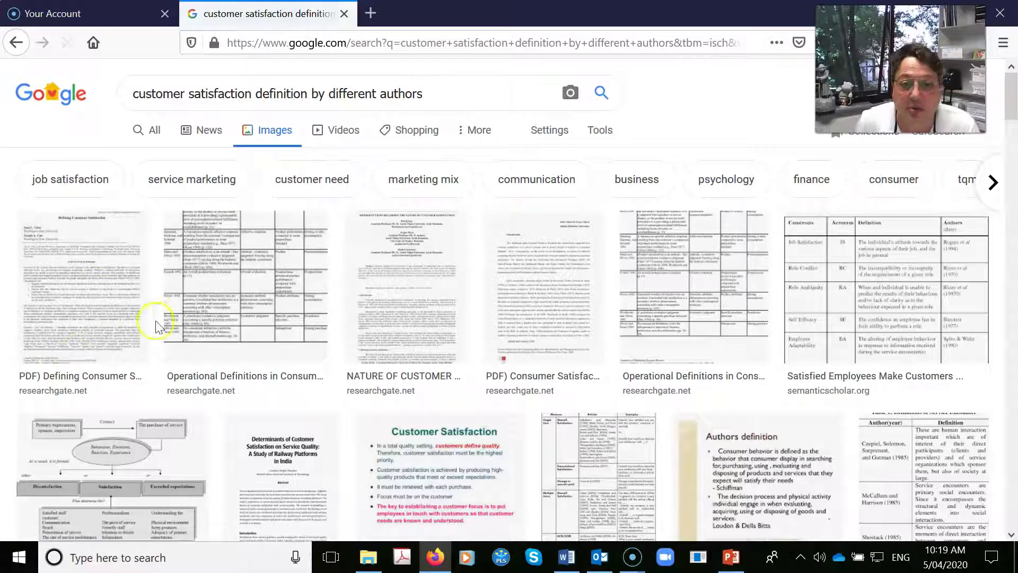
Preview the Operational Definitions table image, then go back to the customer satisfaction models results
{"action": "left_click", "coordinate": [239, 286]}
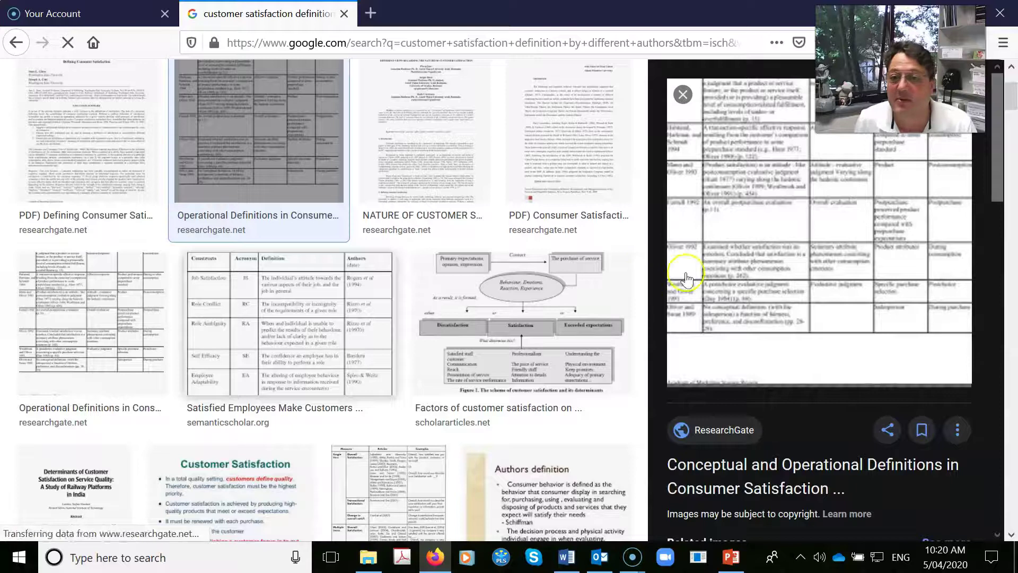
{"action": "scroll", "coordinate": [837, 265], "scroll_direction": "up", "scroll_amount": 3}
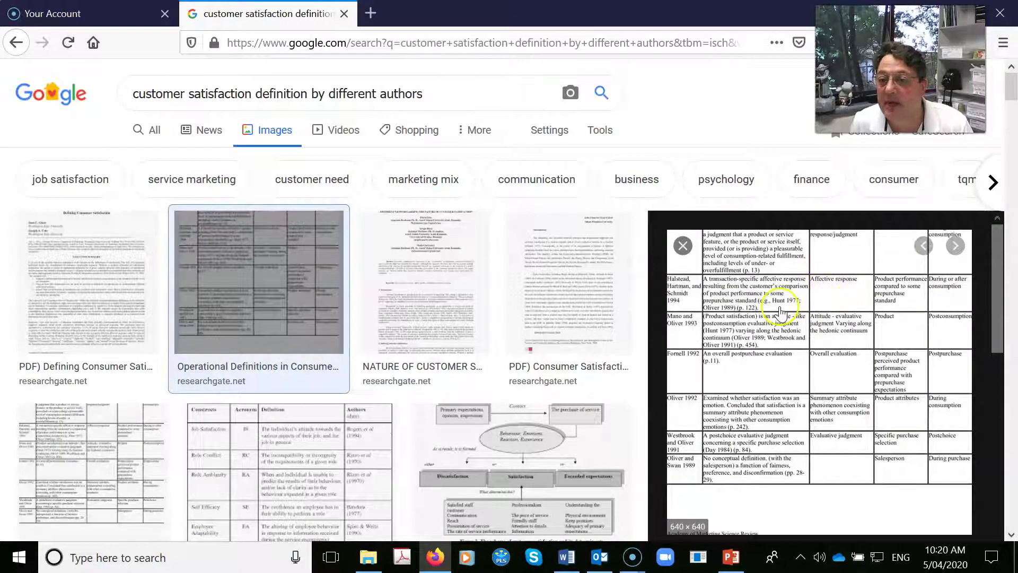
{"action": "scroll", "coordinate": [779, 305], "scroll_direction": "down", "scroll_amount": 3}
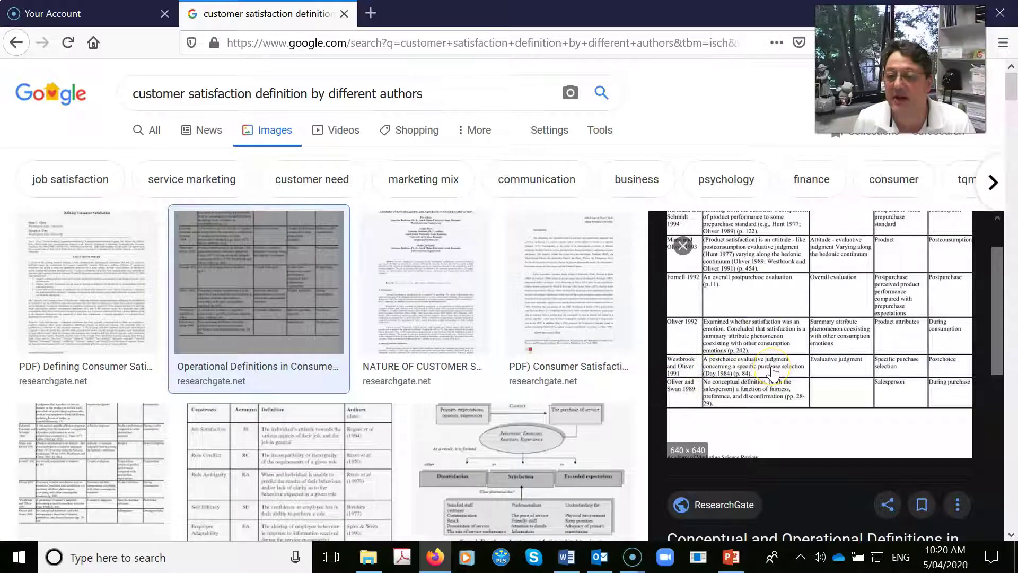
{"action": "left_click", "coordinate": [16, 43]}
{"action": "left_click", "coordinate": [16, 48]}
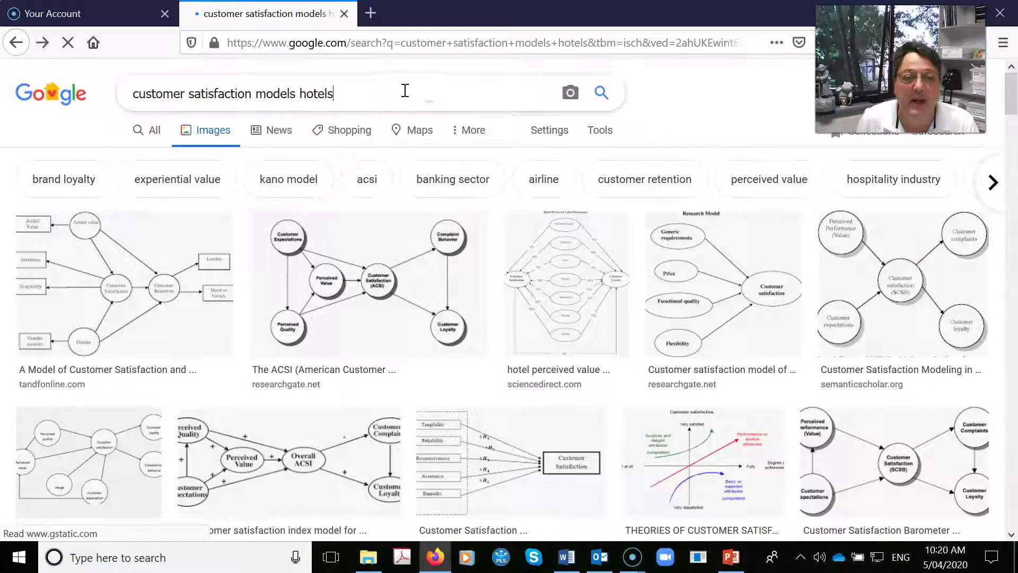
Search for 'customer satisfaction definition' and show the All web results
{"action": "key", "text": "BackSpace"}
{"action": "key", "text": "BackSpace"}
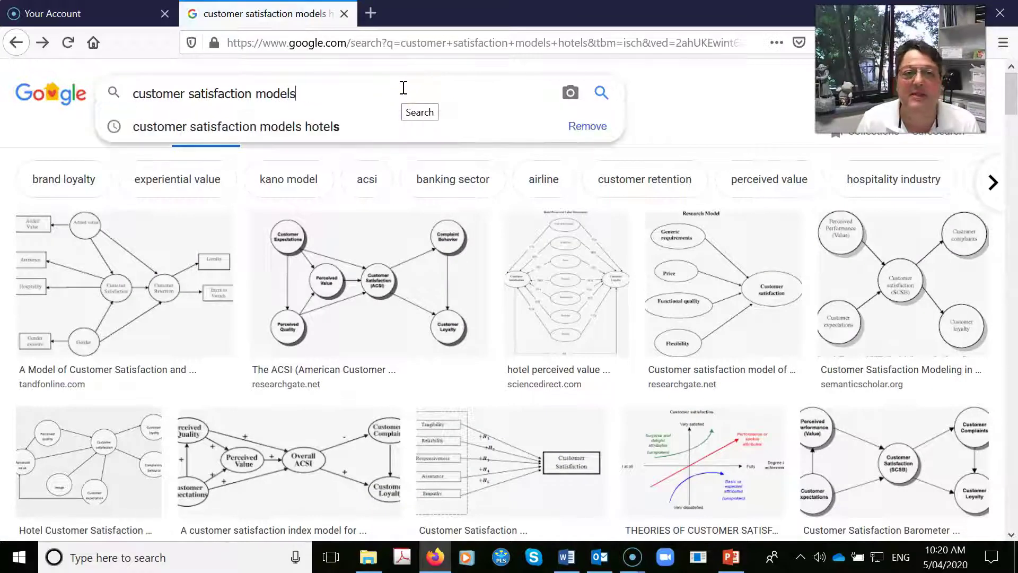
{"action": "key", "text": "BackSpace"}
{"action": "key", "text": "BackSpace"}
{"action": "key", "text": "BackSpace"}
{"action": "key", "text": "BackSpace"}
{"action": "key", "text": "BackSpace"}
{"action": "key", "text": "BackSpace"}
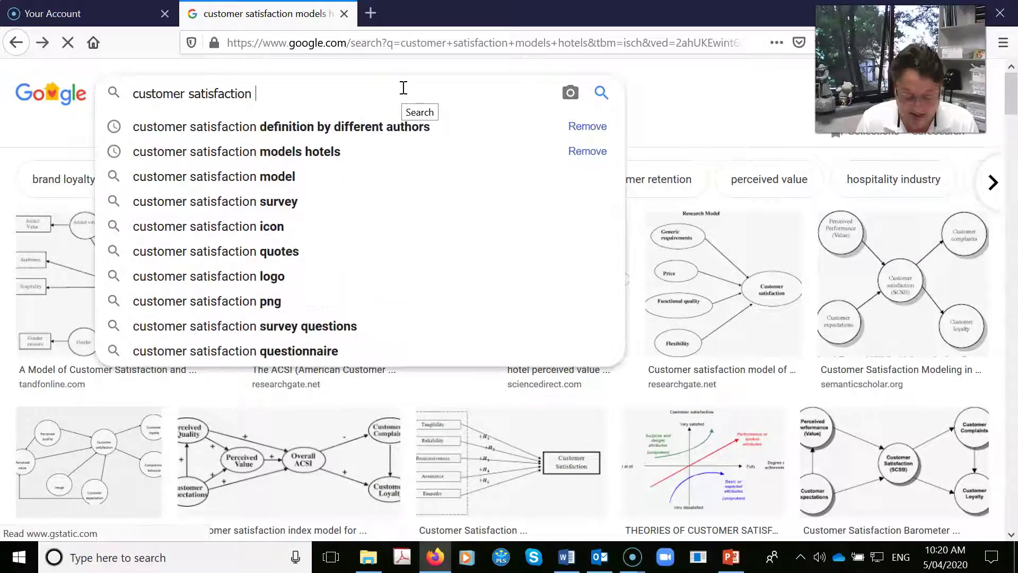
{"action": "type", "text": "definit"}
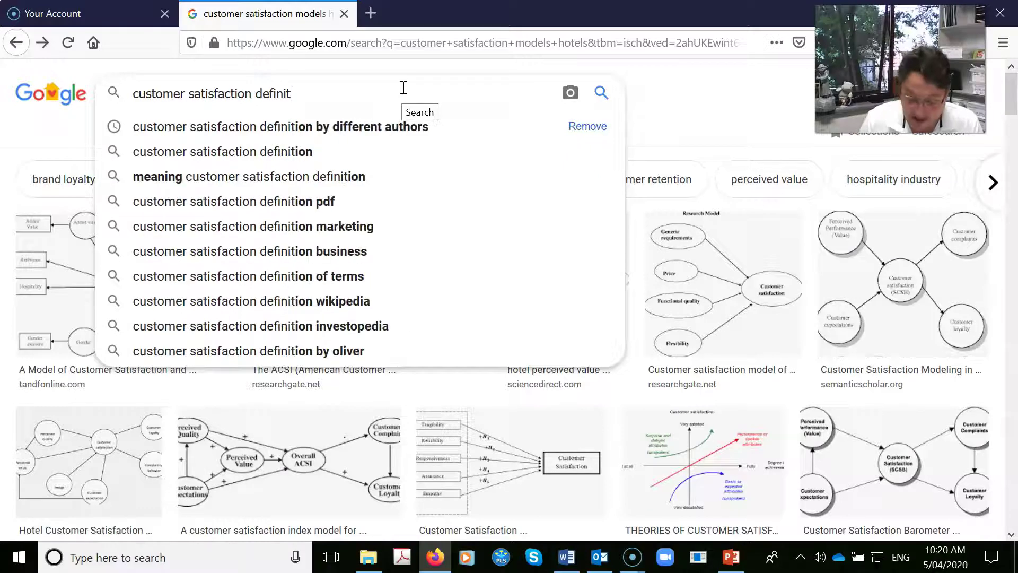
{"action": "type", "text": "ion"}
{"action": "key", "text": "Return"}
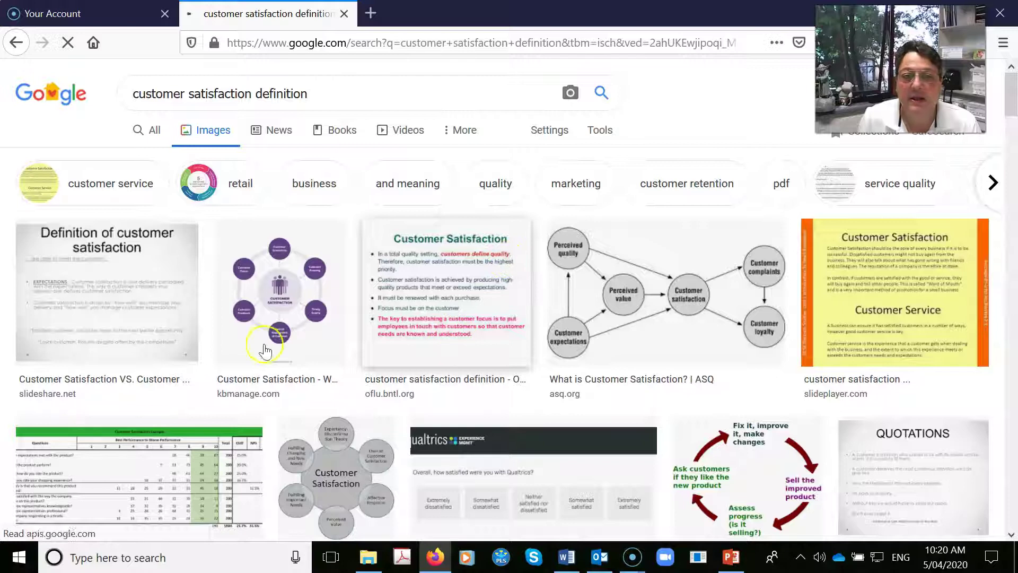
{"action": "left_click", "coordinate": [154, 130]}
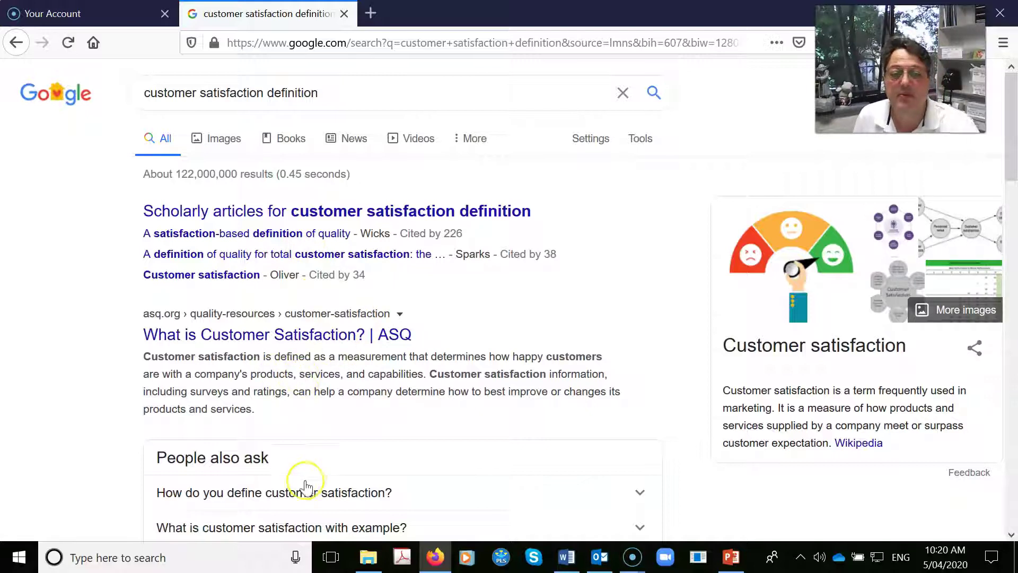
Expand 'How do you define customer satisfaction?' and open the Customer satisfaction Wikipedia article
{"action": "scroll", "coordinate": [308, 467], "scroll_direction": "down", "scroll_amount": 2}
{"action": "scroll", "coordinate": [308, 458], "scroll_direction": "down", "scroll_amount": 4}
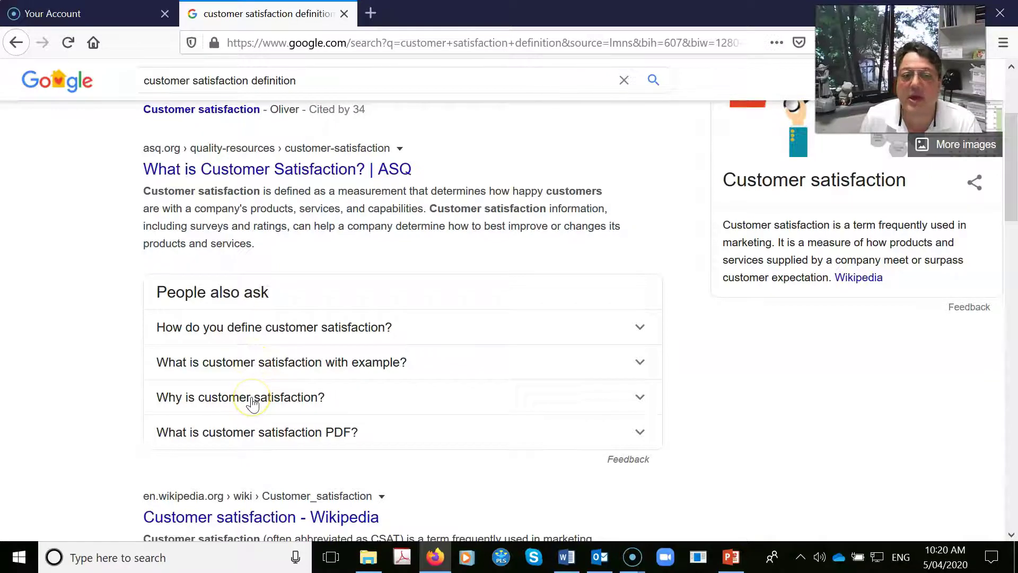
{"action": "left_click", "coordinate": [262, 328]}
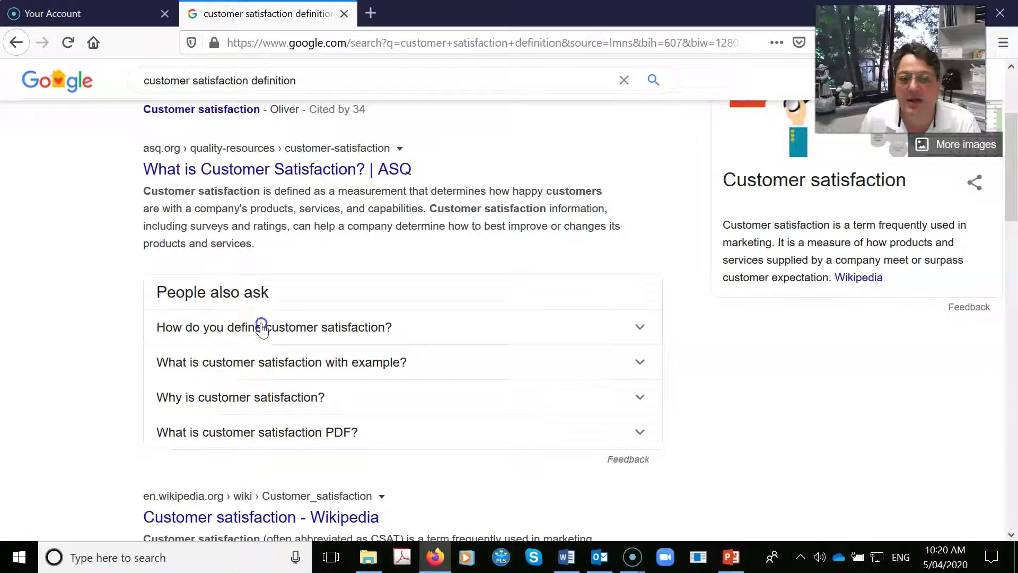
{"action": "scroll", "coordinate": [262, 329], "scroll_direction": "down", "scroll_amount": 3}
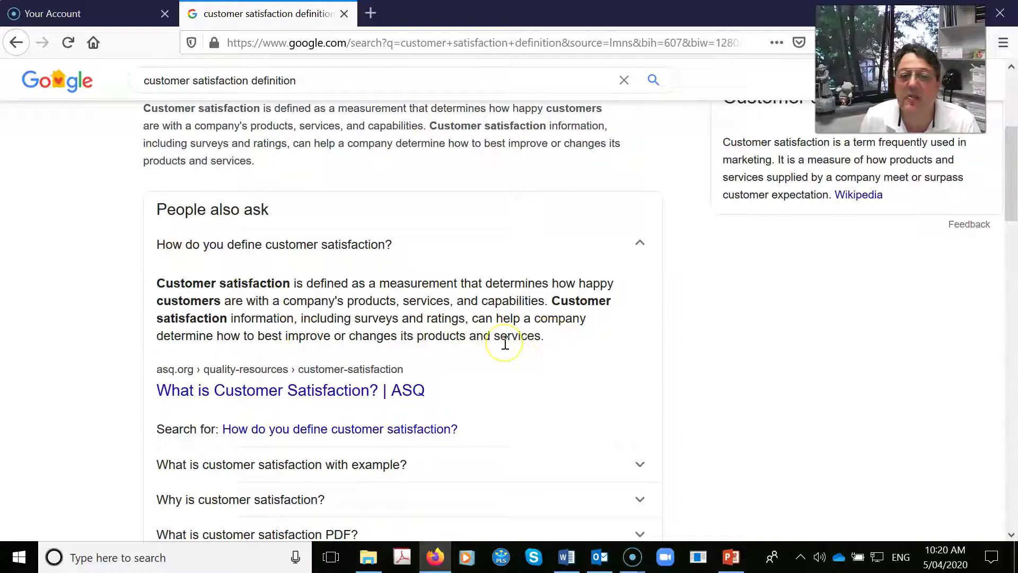
{"action": "scroll", "coordinate": [505, 344], "scroll_direction": "down", "scroll_amount": 2}
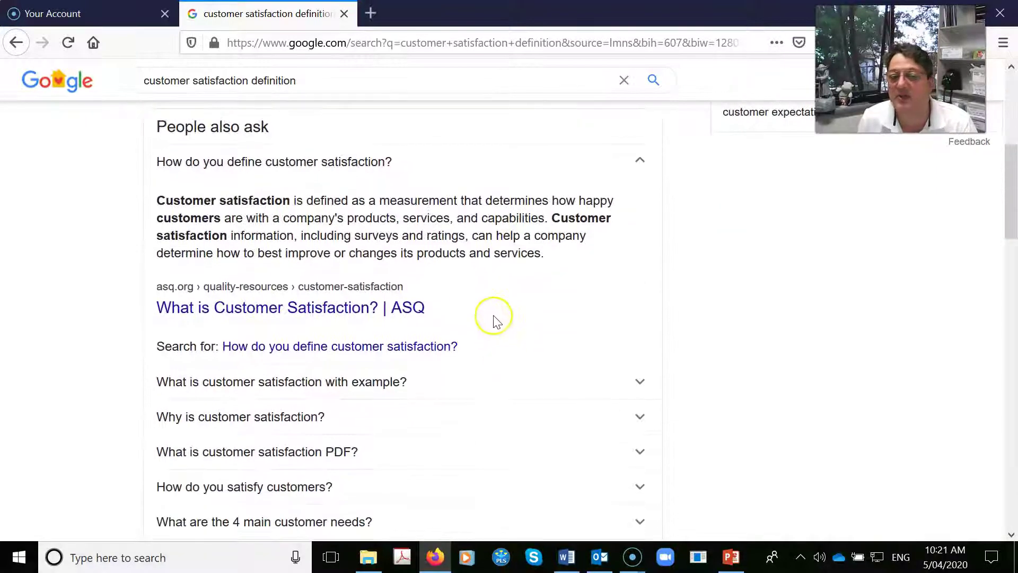
{"action": "scroll", "coordinate": [492, 320], "scroll_direction": "down", "scroll_amount": 8}
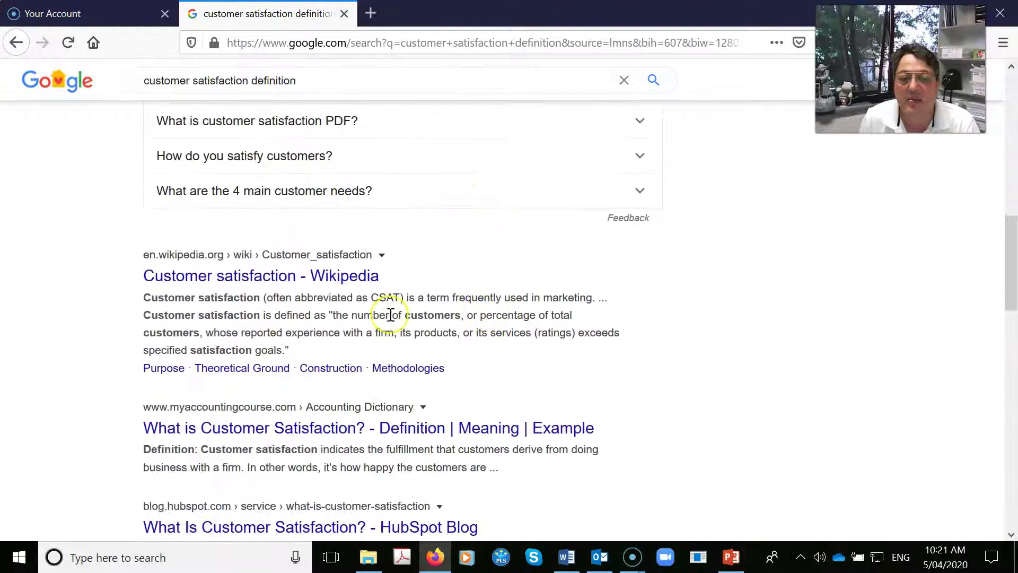
{"action": "left_click", "coordinate": [331, 281]}
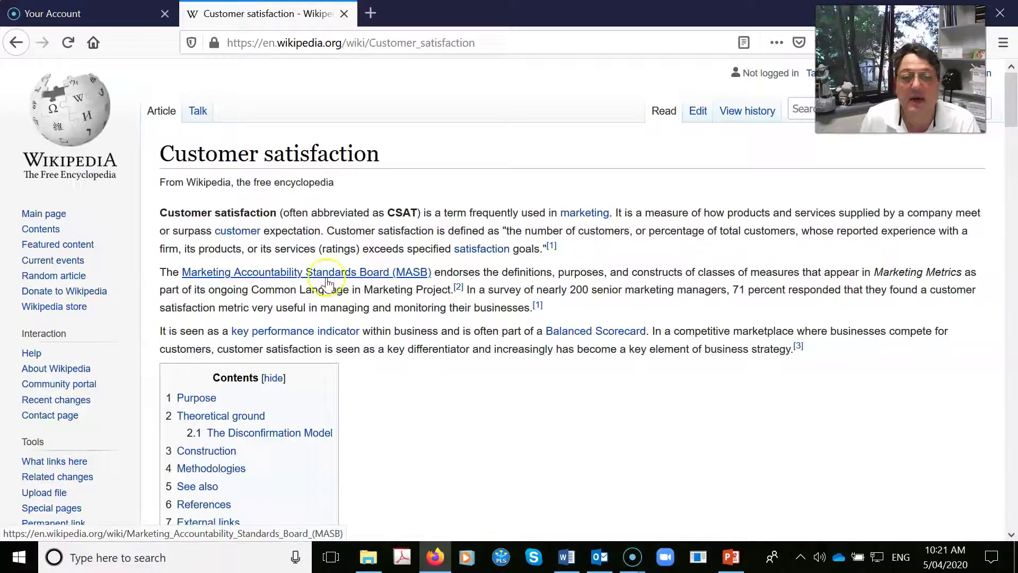
Read down the Wikipedia article to References, selecting the service-gap measurement passage along the way
{"action": "scroll", "coordinate": [233, 372], "scroll_direction": "down", "scroll_amount": 3}
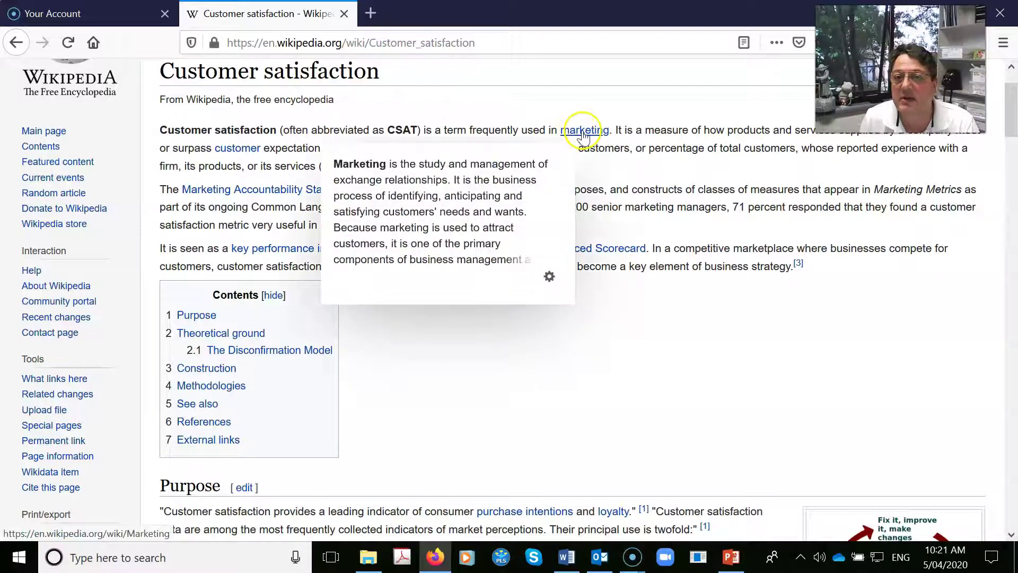
{"action": "scroll", "coordinate": [492, 341], "scroll_direction": "down", "scroll_amount": 6}
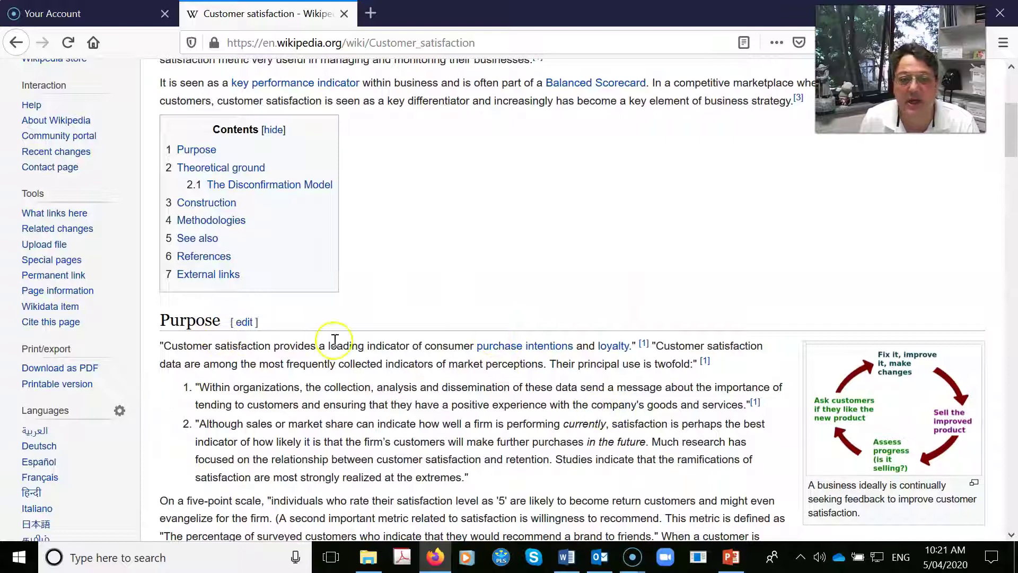
{"action": "mouse_move", "coordinate": [615, 352]}
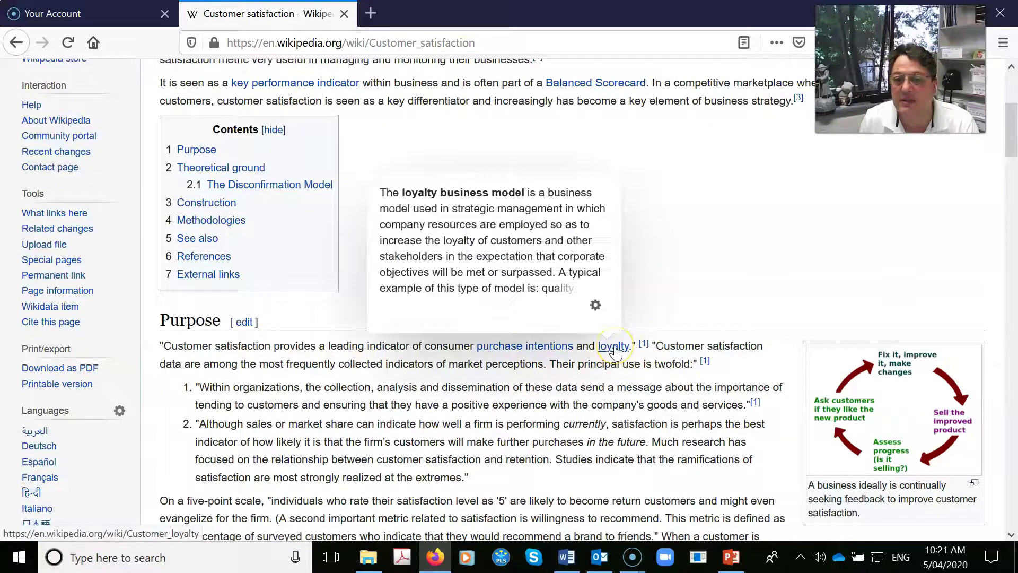
{"action": "scroll", "coordinate": [616, 351], "scroll_direction": "down", "scroll_amount": 12}
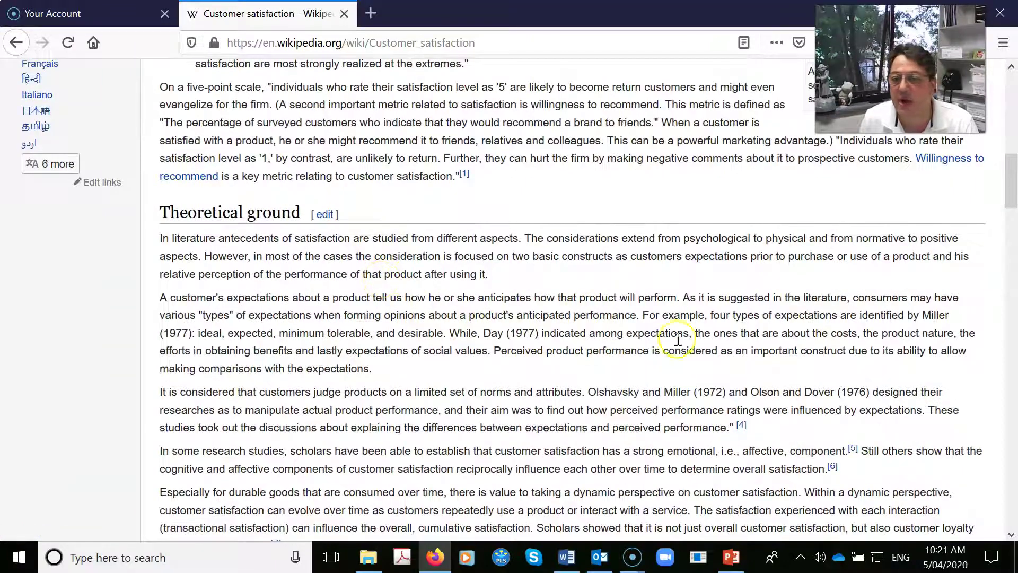
{"action": "scroll", "coordinate": [525, 398], "scroll_direction": "down", "scroll_amount": 10}
{"action": "scroll", "coordinate": [528, 403], "scroll_direction": "down", "scroll_amount": 12}
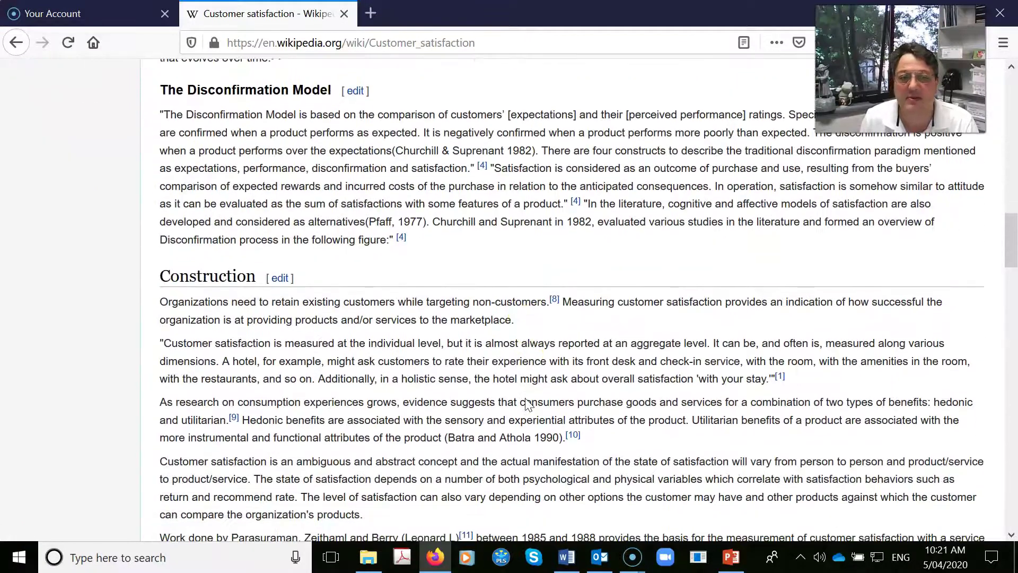
{"action": "scroll", "coordinate": [524, 394], "scroll_direction": "up", "scroll_amount": 2}
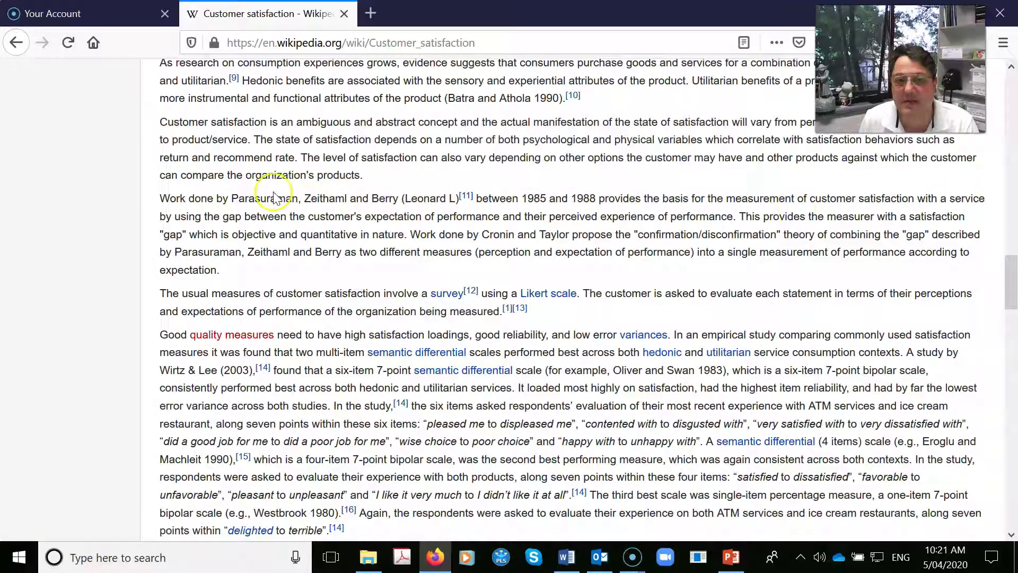
{"action": "left_click_drag", "start_coordinate": [304, 198], "coordinate": [599, 200]}
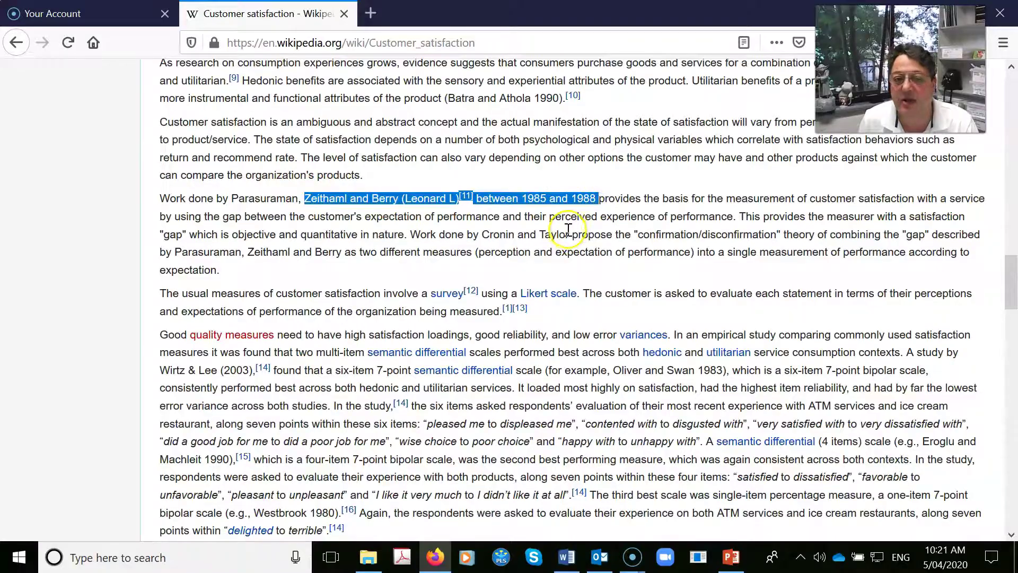
{"action": "scroll", "coordinate": [565, 233], "scroll_direction": "down", "scroll_amount": 9}
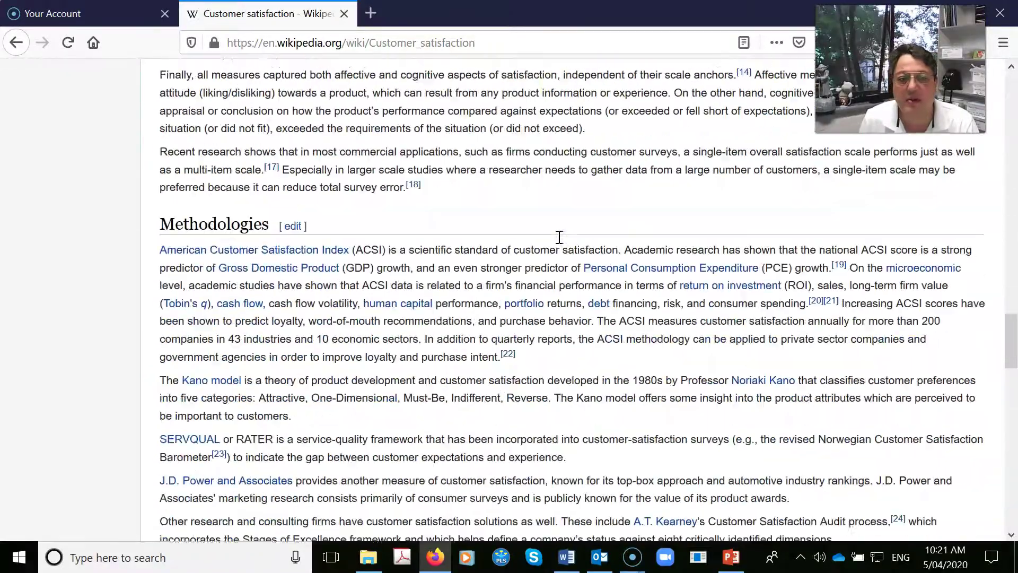
{"action": "scroll", "coordinate": [559, 237], "scroll_direction": "down", "scroll_amount": 10}
{"action": "scroll", "coordinate": [561, 241], "scroll_direction": "down", "scroll_amount": 5}
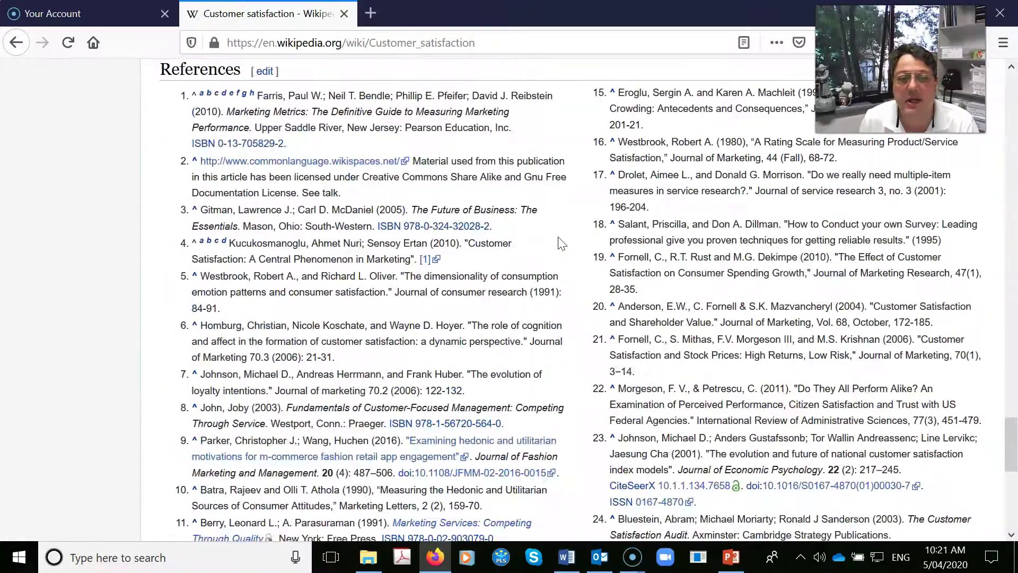
Review the References, briefly selecting reference 13's journal details, then return to Theoretical ground
{"action": "scroll", "coordinate": [424, 297], "scroll_direction": "up", "scroll_amount": 2}
{"action": "left_click", "coordinate": [294, 354]}
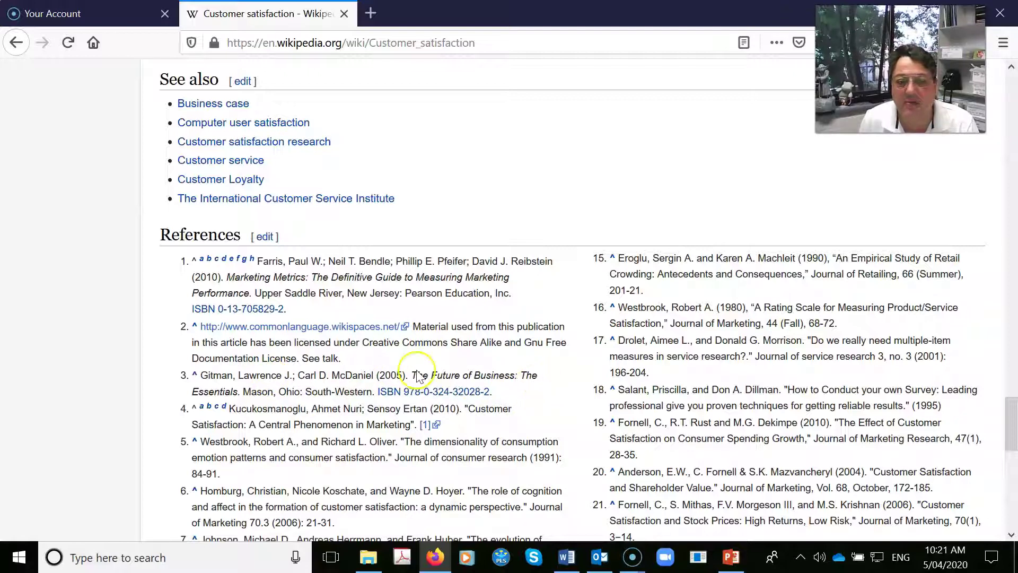
{"action": "scroll", "coordinate": [422, 366], "scroll_direction": "down", "scroll_amount": 3}
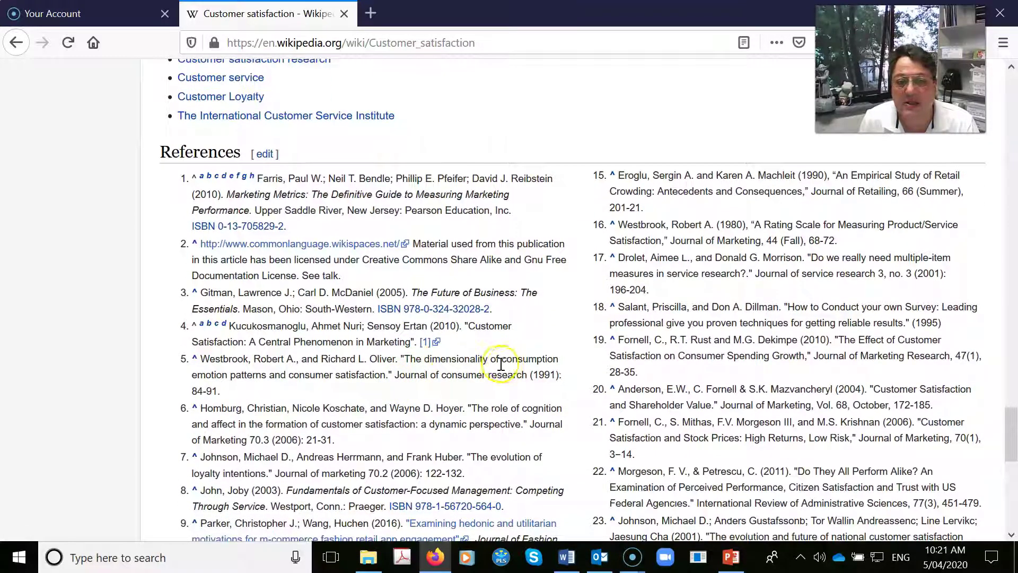
{"action": "scroll", "coordinate": [408, 383], "scroll_direction": "down", "scroll_amount": 3}
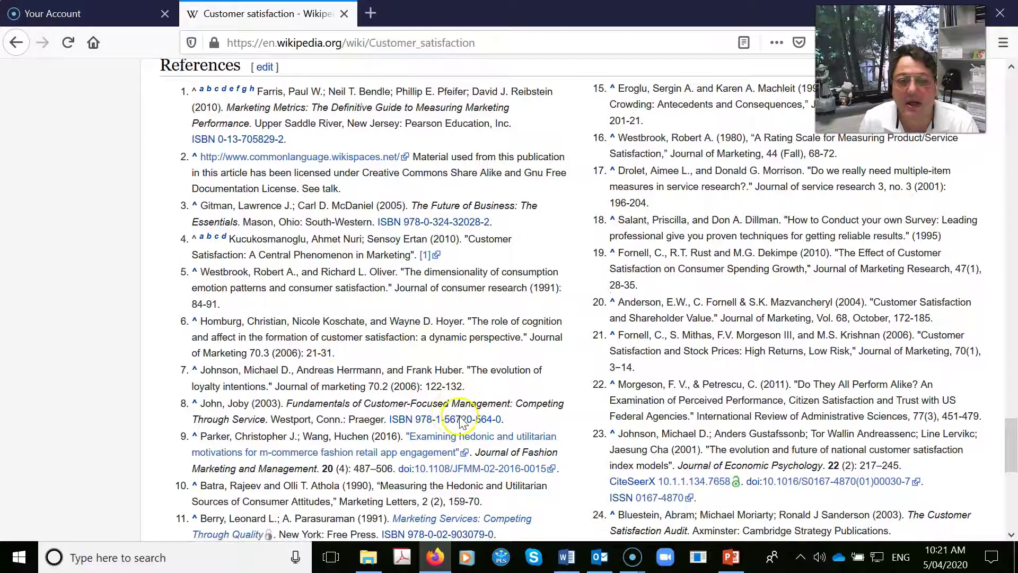
{"action": "scroll", "coordinate": [461, 422], "scroll_direction": "down", "scroll_amount": 3}
{"action": "scroll", "coordinate": [511, 361], "scroll_direction": "down", "scroll_amount": 3}
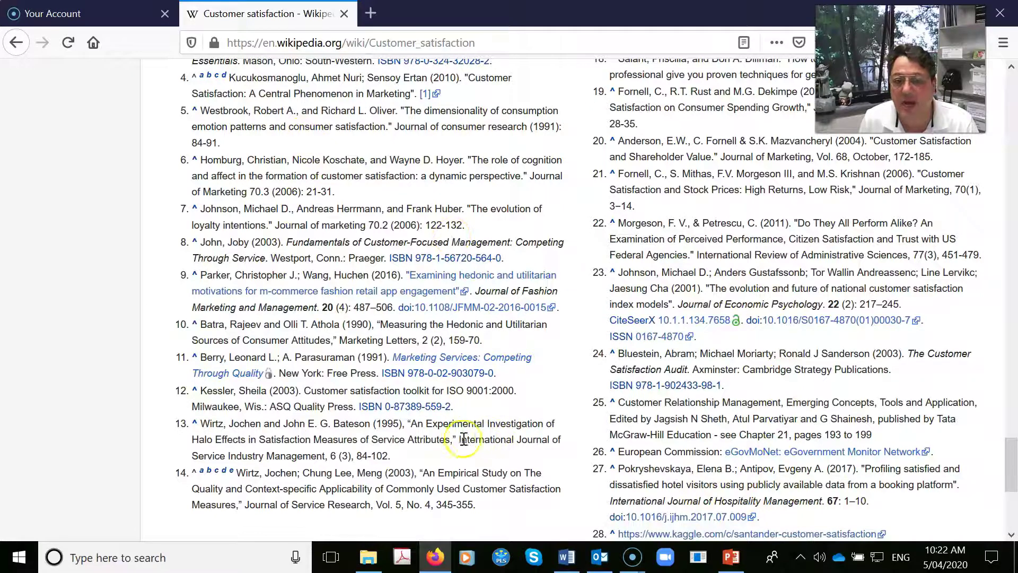
{"action": "left_click_drag", "start_coordinate": [458, 441], "coordinate": [463, 452]}
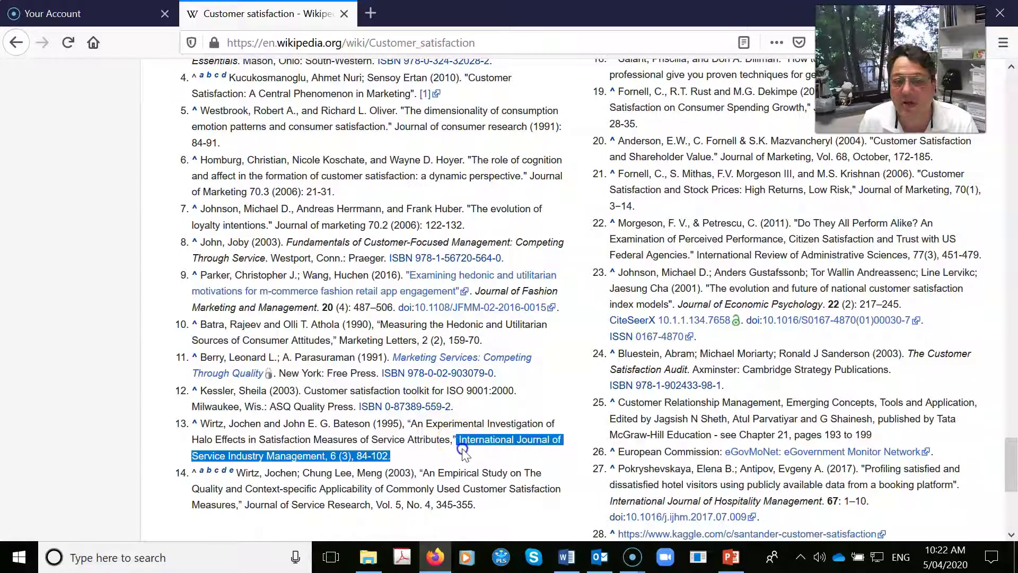
{"action": "left_click", "coordinate": [706, 435]}
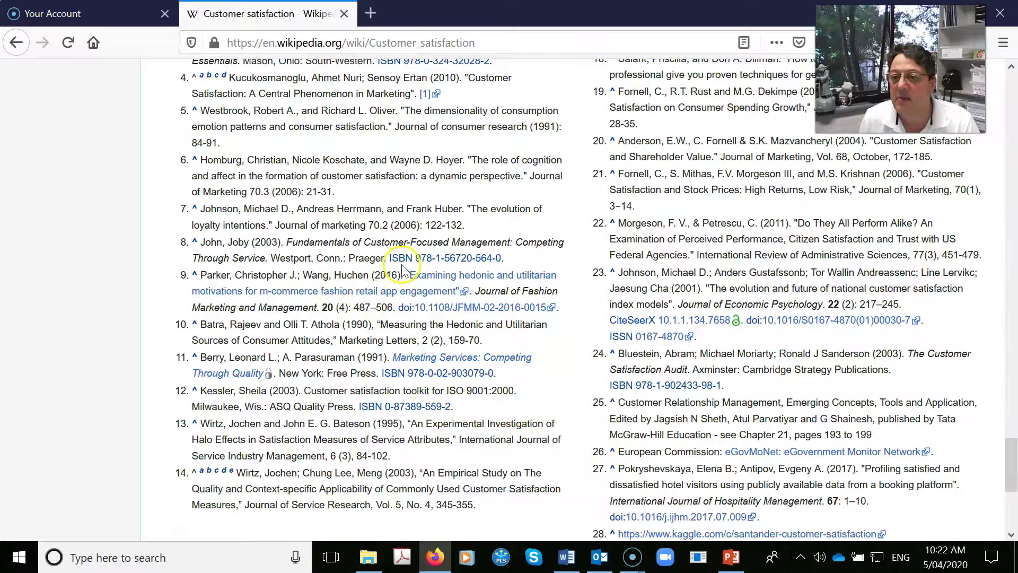
{"action": "scroll", "coordinate": [371, 273], "scroll_direction": "up", "scroll_amount": 15}
{"action": "scroll", "coordinate": [367, 273], "scroll_direction": "up", "scroll_amount": 5}
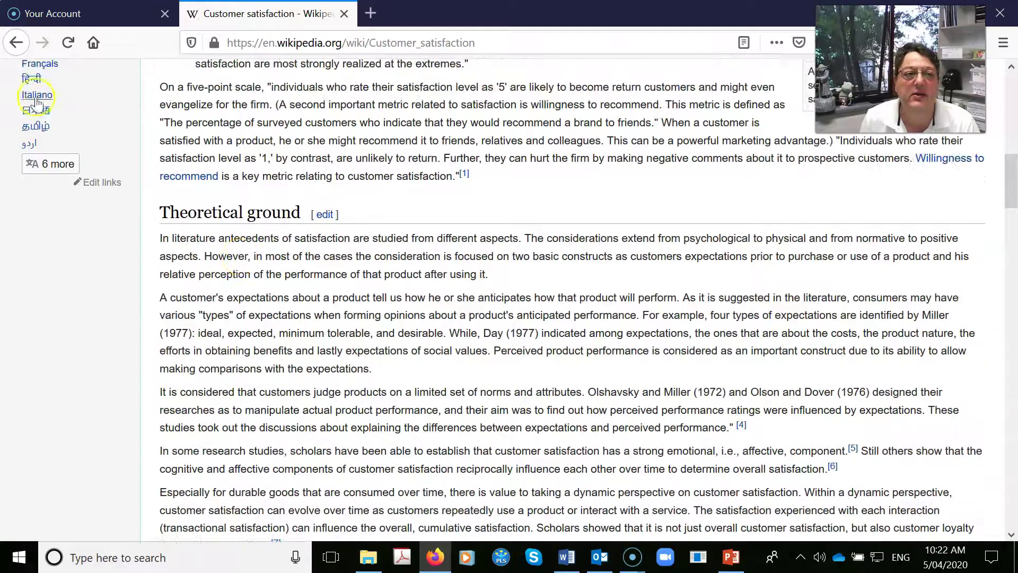
Open the HubSpot Blog customer satisfaction article from the Google results
{"action": "left_click", "coordinate": [15, 42]}
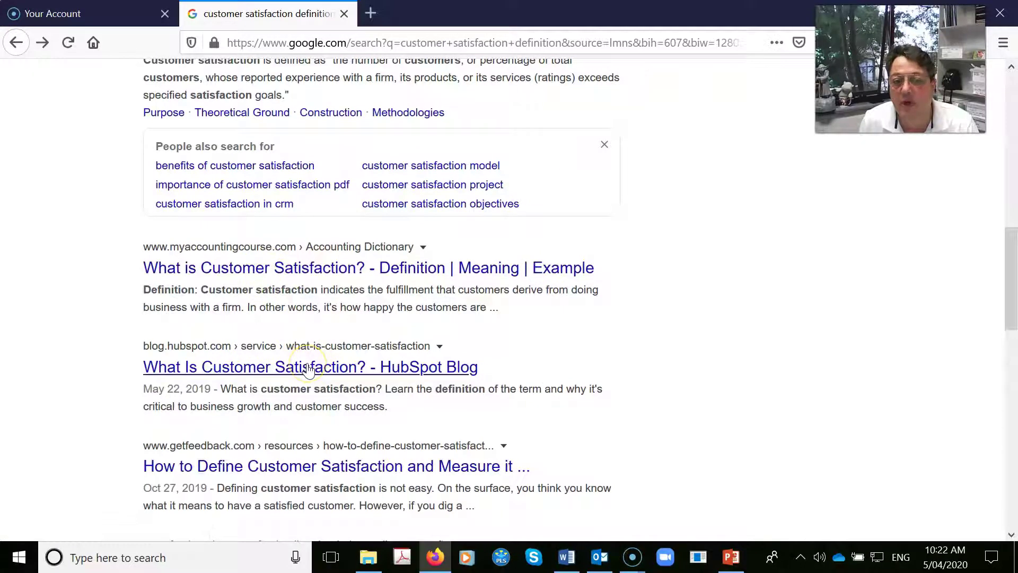
{"action": "left_click", "coordinate": [308, 369]}
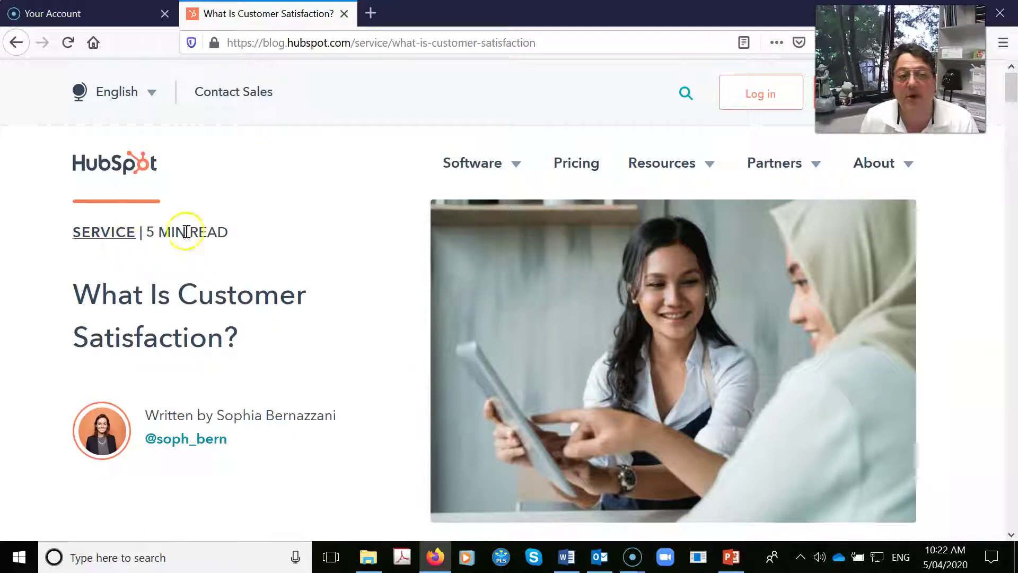
{"action": "scroll", "coordinate": [206, 258], "scroll_direction": "down", "scroll_amount": 3}
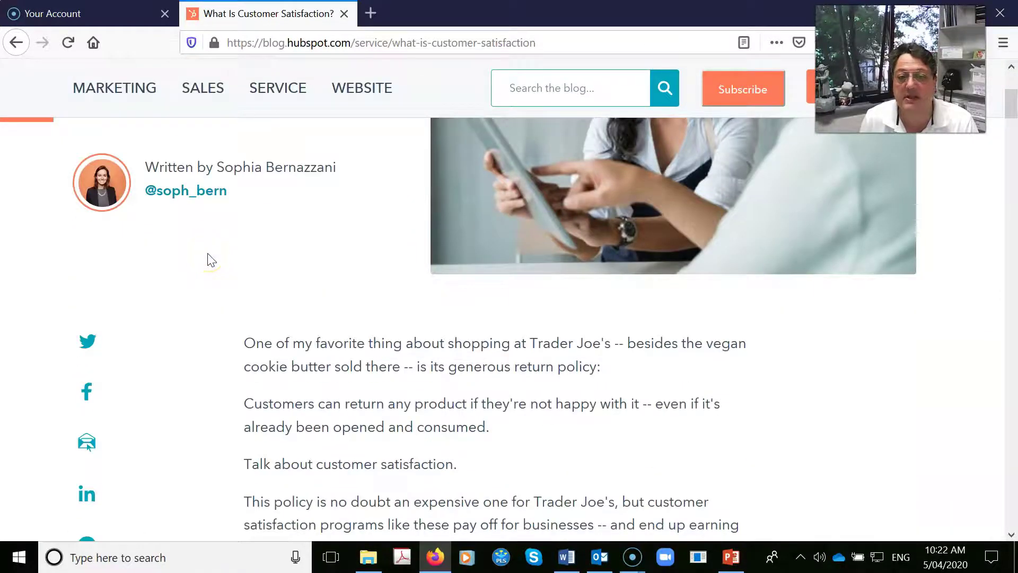
{"action": "scroll", "coordinate": [211, 260], "scroll_direction": "down", "scroll_amount": 3}
{"action": "scroll", "coordinate": [211, 264], "scroll_direction": "down", "scroll_amount": 3}
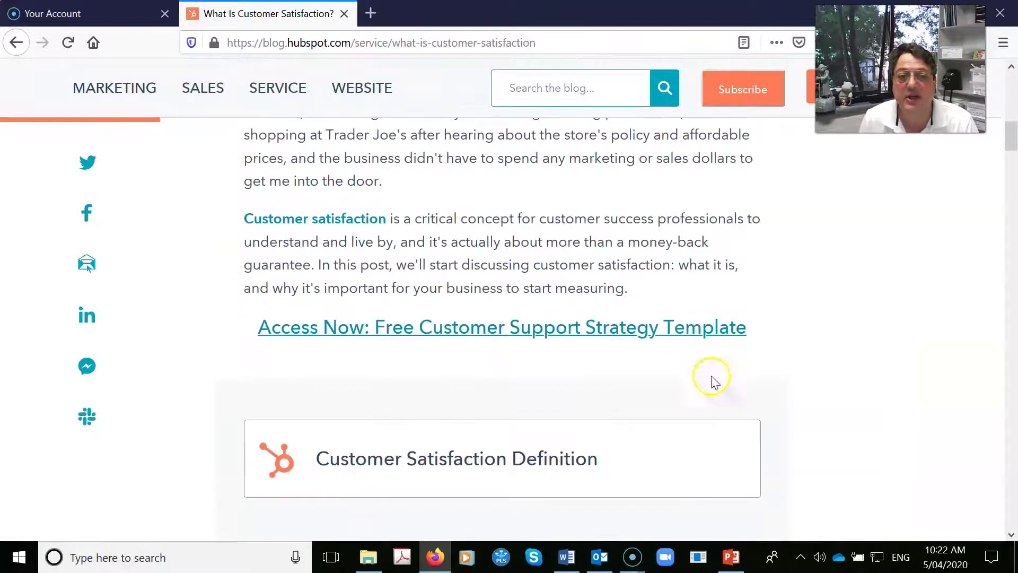
Copy the article's opening paragraph and paste it into the Word report
{"action": "left_click_drag", "start_coordinate": [587, 288], "coordinate": [229, 218]}
{"action": "right_click", "coordinate": [312, 233]}
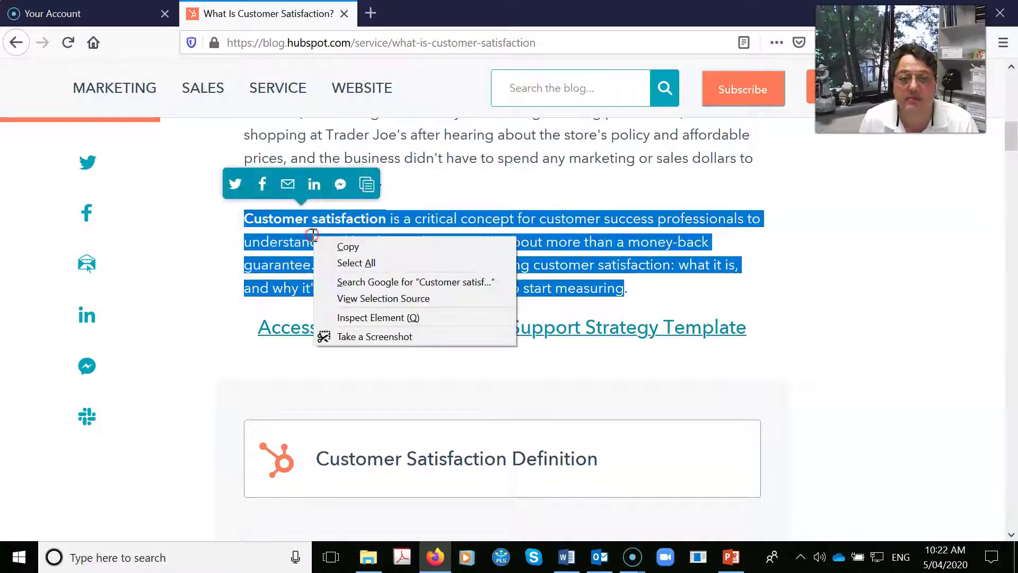
{"action": "left_click", "coordinate": [348, 248]}
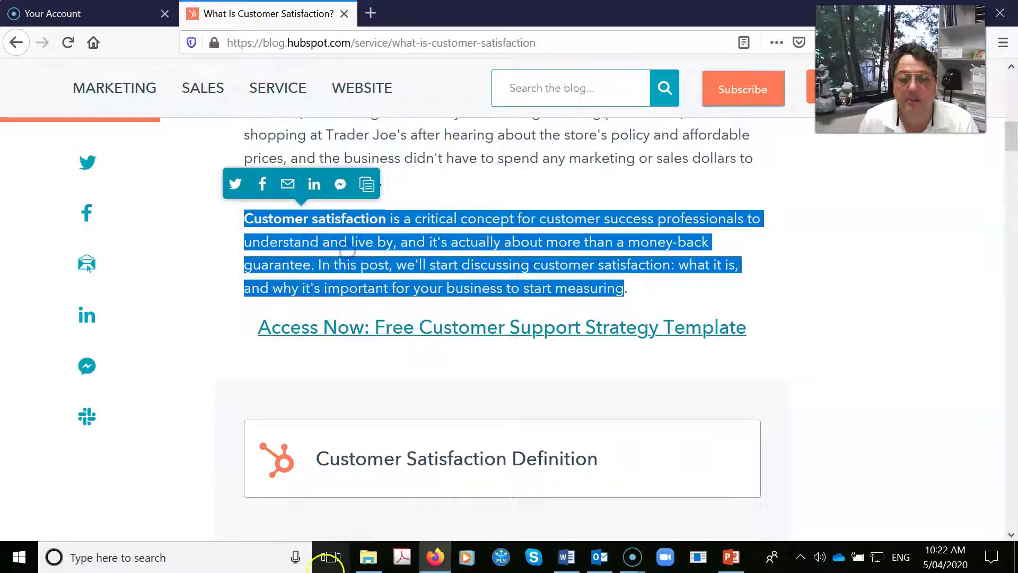
{"action": "left_click", "coordinate": [567, 558]}
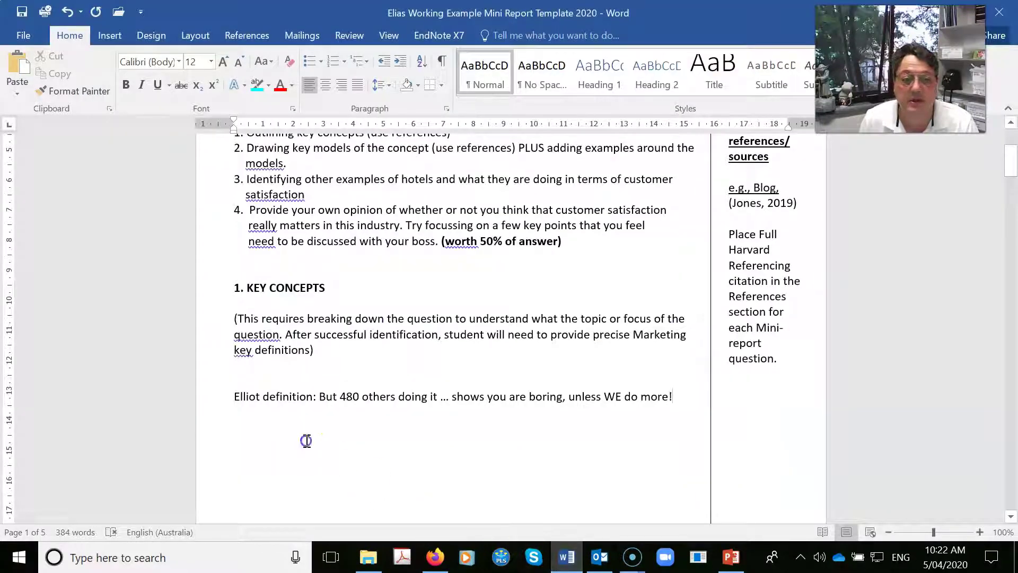
{"action": "key", "text": "ctrl+v"}
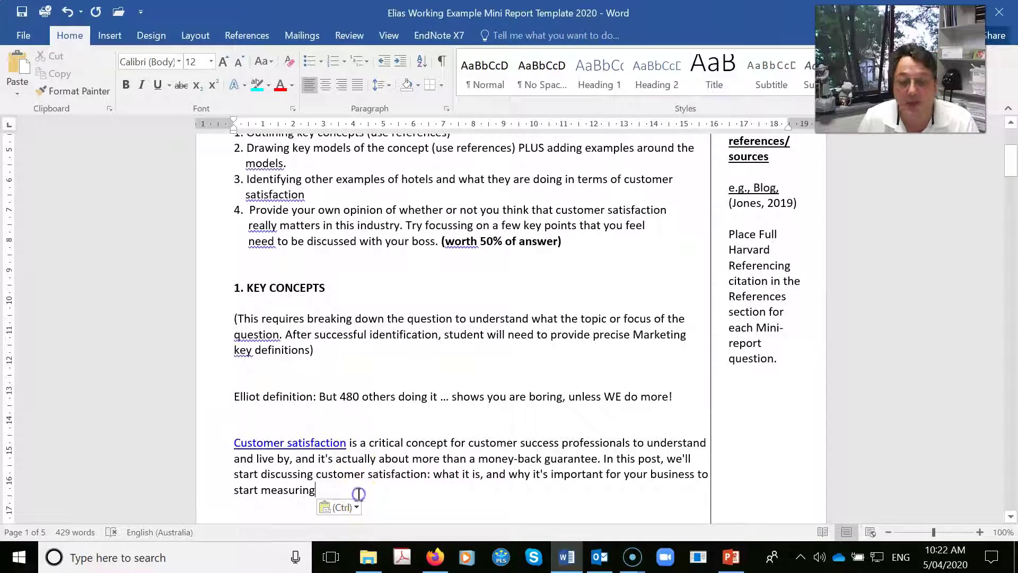
{"action": "scroll", "coordinate": [352, 489], "scroll_direction": "down", "scroll_amount": 1}
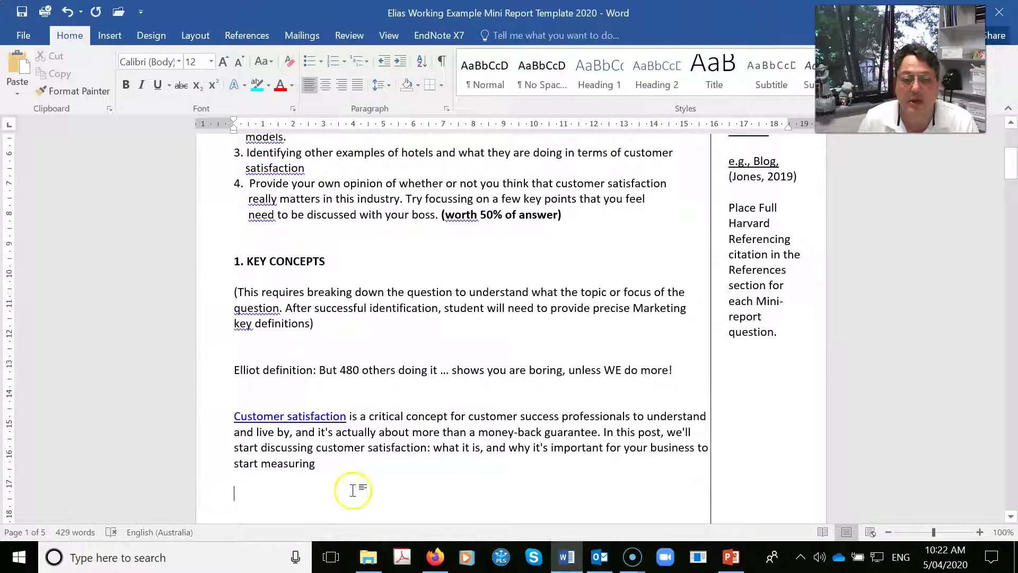
Put the HubSpot passage in quotes, cite it as (Hubspot), and note hubspot in the margin box
{"action": "left_click", "coordinate": [234, 416]}
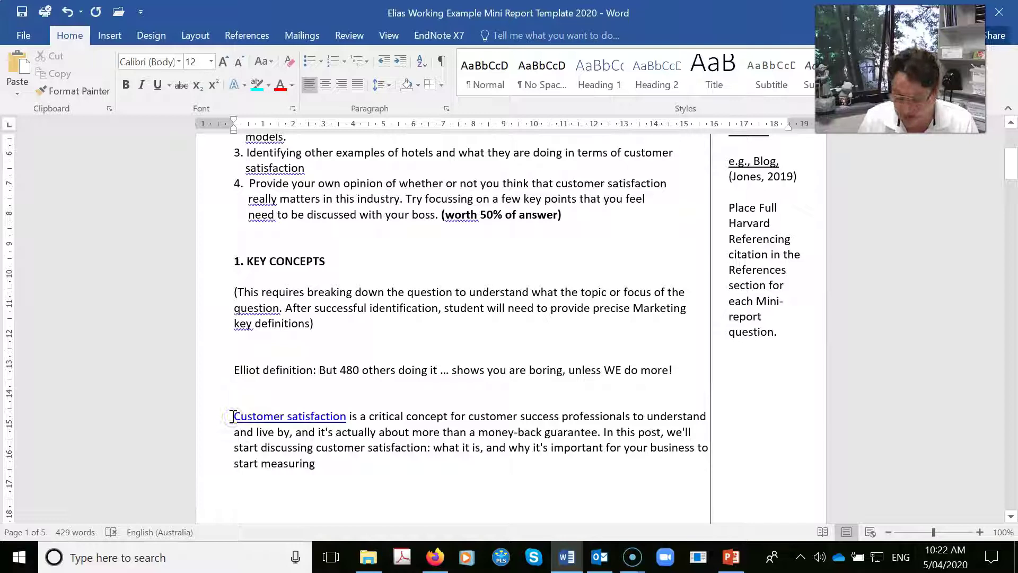
{"action": "type", "text": "\""}
{"action": "left_click", "coordinate": [377, 465]}
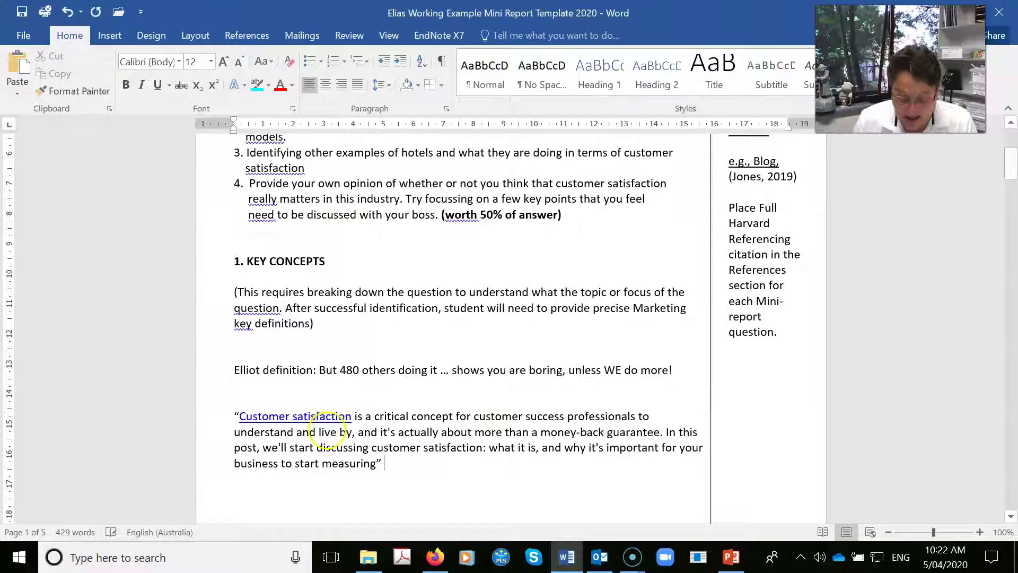
{"action": "left_click", "coordinate": [739, 431]}
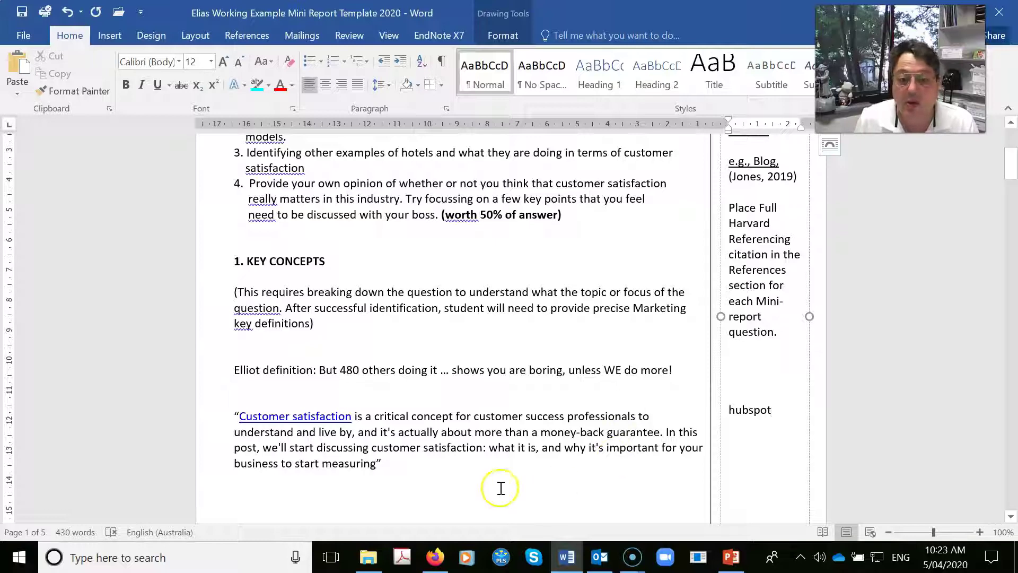
{"action": "left_click", "coordinate": [409, 468]}
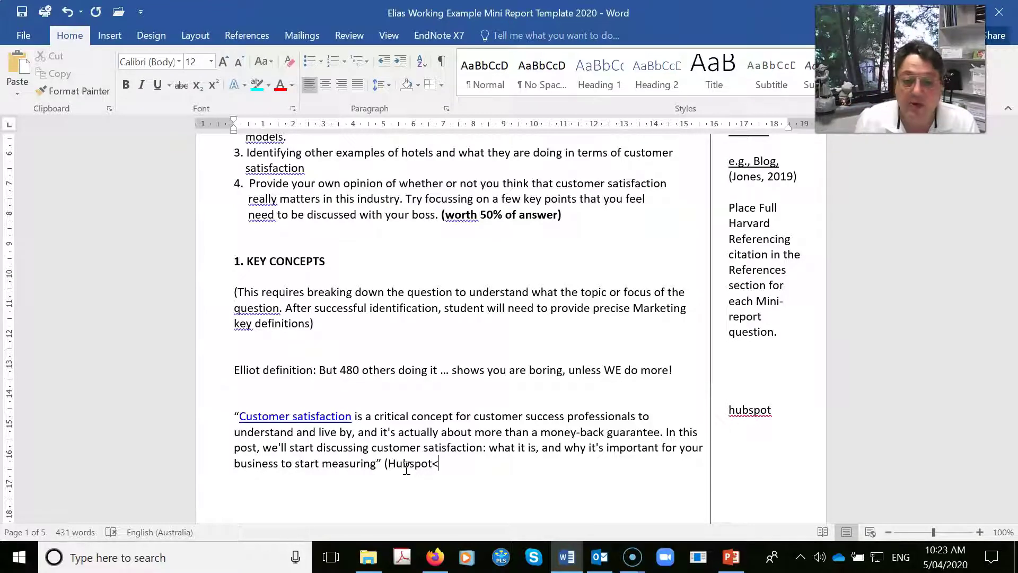
{"action": "key", "text": "BackSpace"}
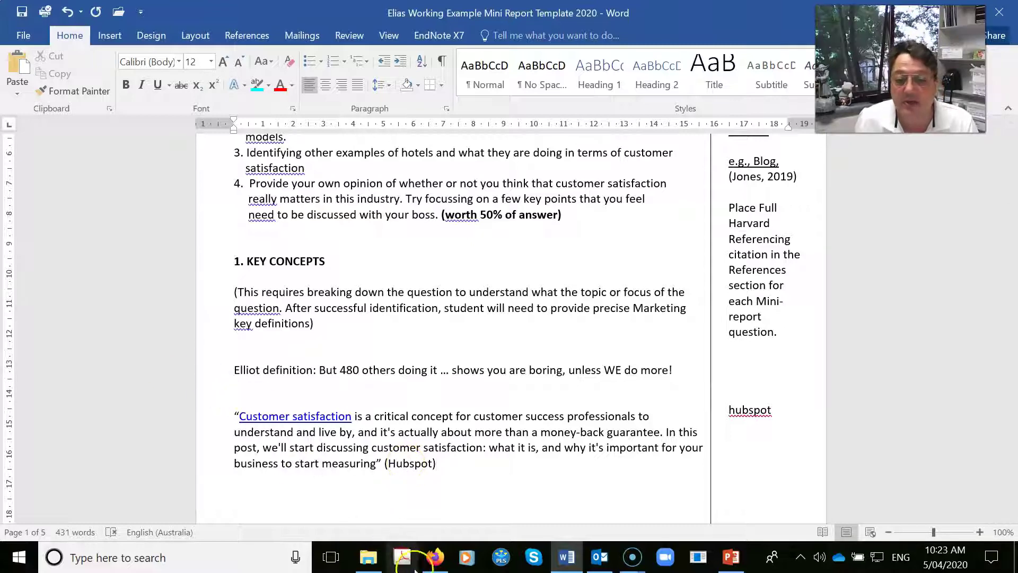
Copy the HubSpot article's full blog.hubspot.com web address from Firefox
{"action": "left_click", "coordinate": [434, 560]}
{"action": "scroll", "coordinate": [381, 154], "scroll_direction": "up", "scroll_amount": 15}
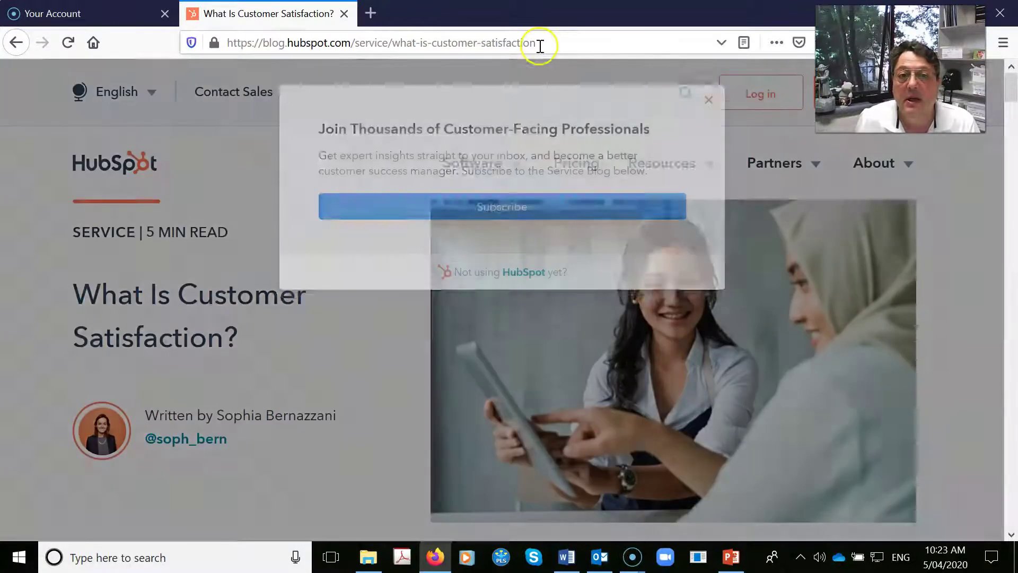
{"action": "left_click_drag", "start_coordinate": [537, 42], "coordinate": [197, 35]}
{"action": "right_click", "coordinate": [291, 36]}
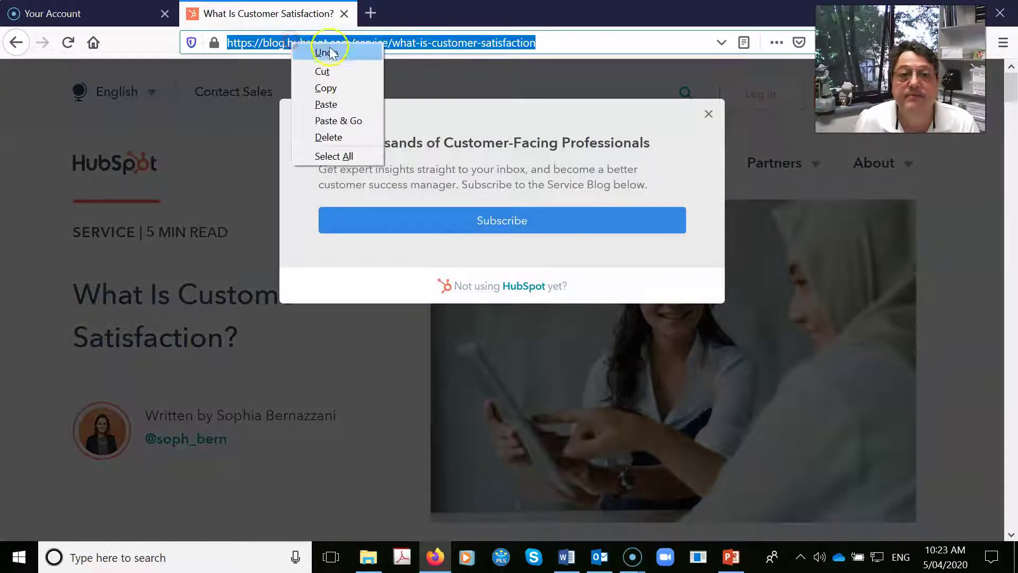
{"action": "left_click", "coordinate": [325, 84]}
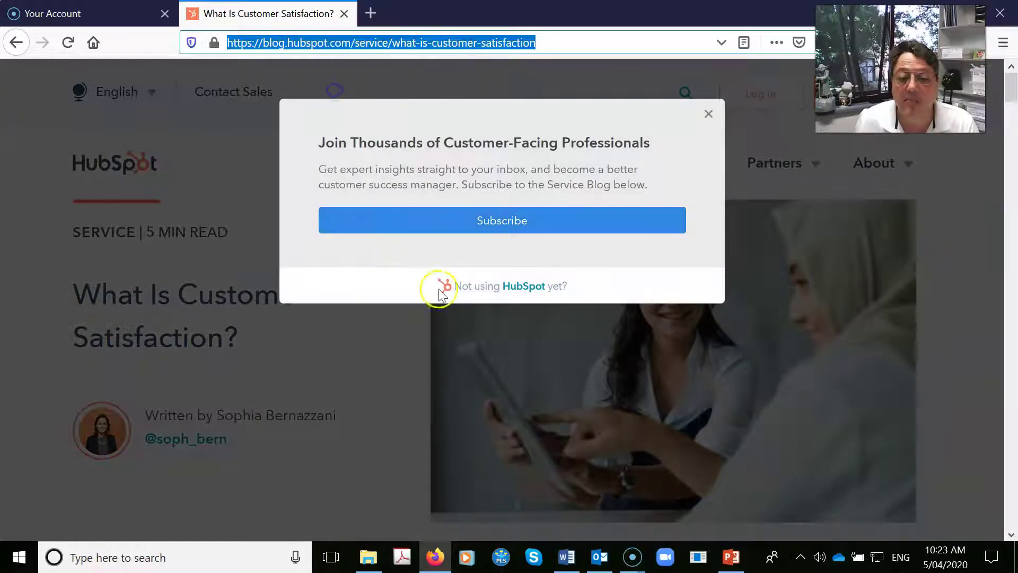
Paste the HubSpot URL on a new line under 'References: (Full Harvard Referencing)'
{"action": "left_click", "coordinate": [566, 556]}
{"action": "scroll", "coordinate": [547, 462], "scroll_direction": "down", "scroll_amount": 5}
{"action": "scroll", "coordinate": [546, 461], "scroll_direction": "down", "scroll_amount": 15}
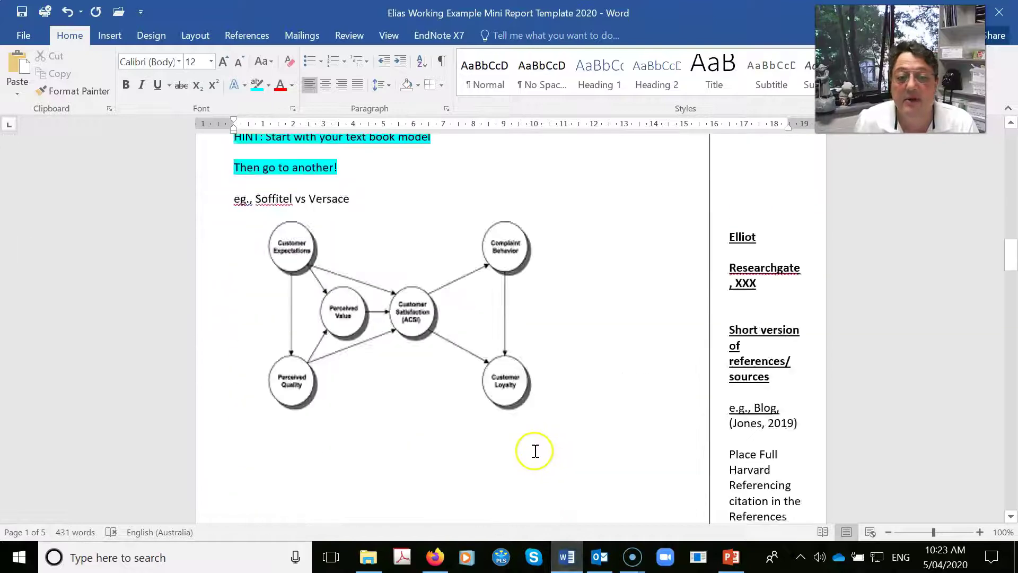
{"action": "scroll", "coordinate": [532, 444], "scroll_direction": "down", "scroll_amount": 10}
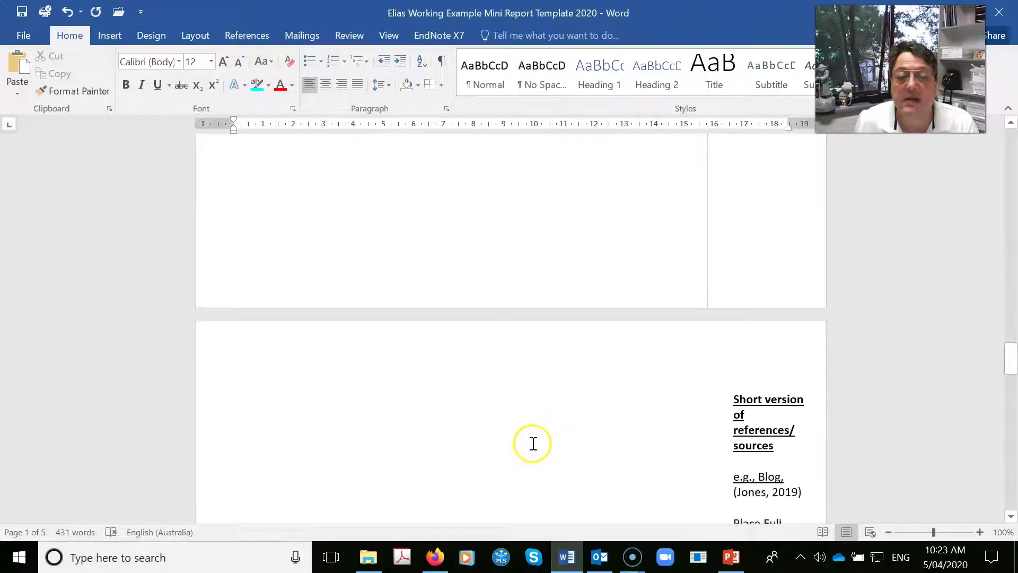
{"action": "scroll", "coordinate": [534, 442], "scroll_direction": "up", "scroll_amount": 3}
{"action": "scroll", "coordinate": [533, 442], "scroll_direction": "down", "scroll_amount": 8}
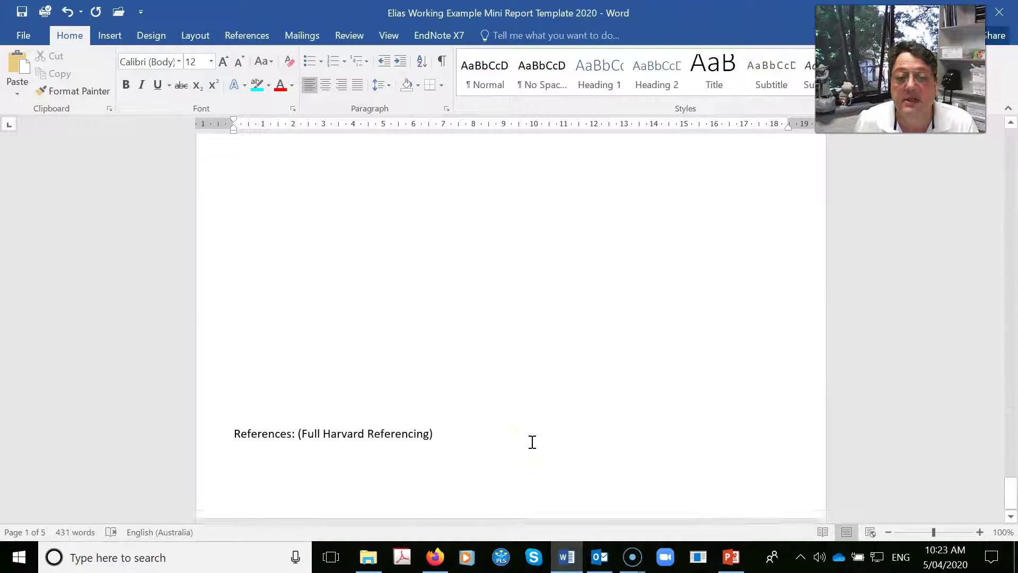
{"action": "left_click", "coordinate": [384, 441]}
{"action": "key", "text": "Return"}
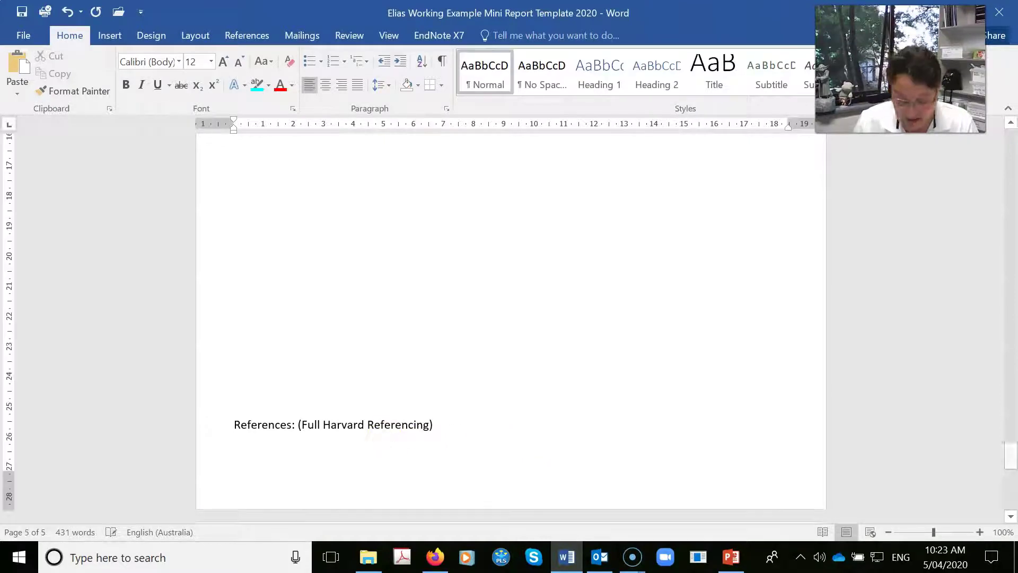
{"action": "key", "text": "ctrl+v"}
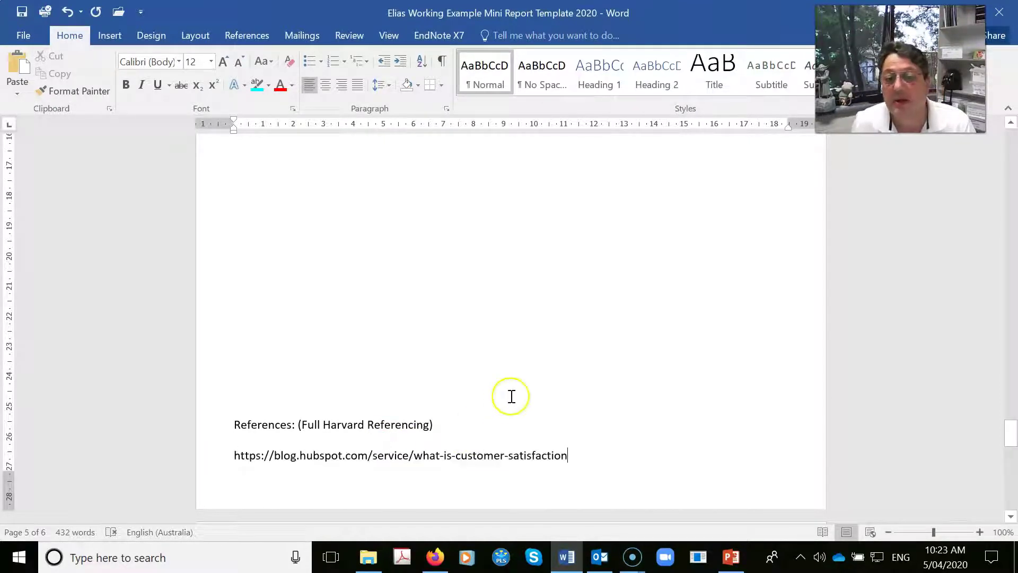
{"action": "left_click", "coordinate": [454, 426]}
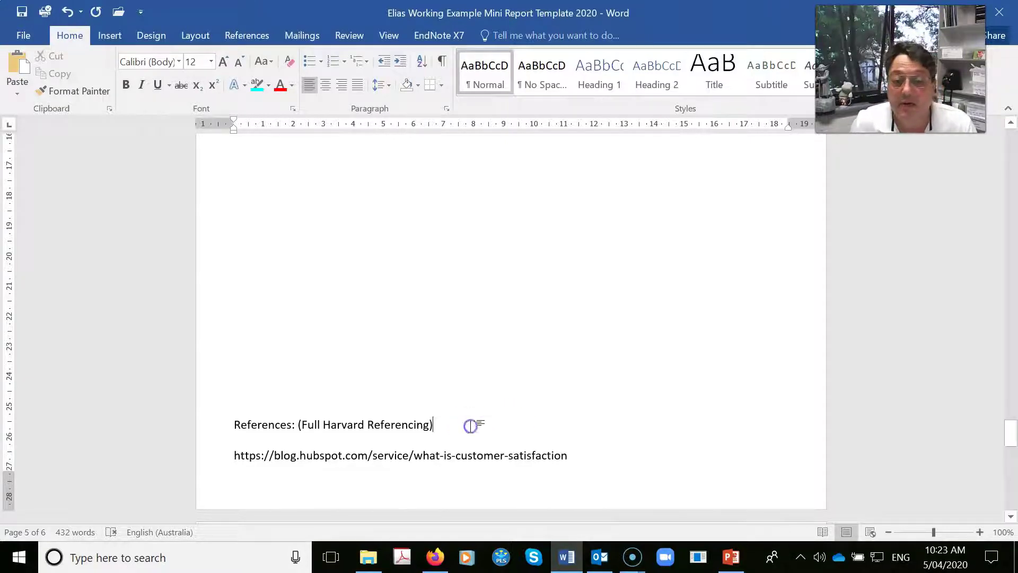
Select the margin notes box on page 2
{"action": "scroll", "coordinate": [598, 391], "scroll_direction": "up", "scroll_amount": 10}
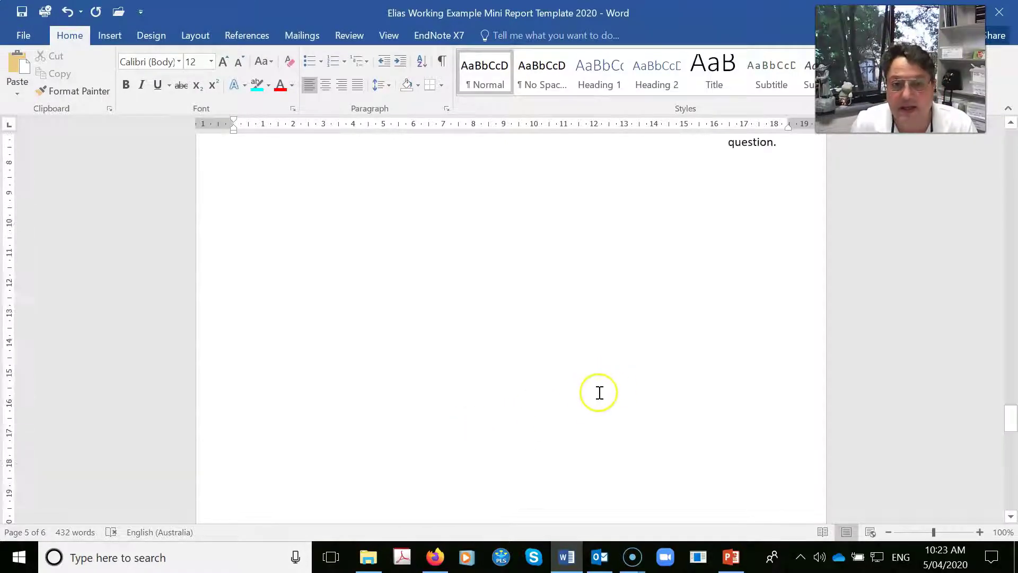
{"action": "scroll", "coordinate": [597, 403], "scroll_direction": "down", "scroll_amount": 5}
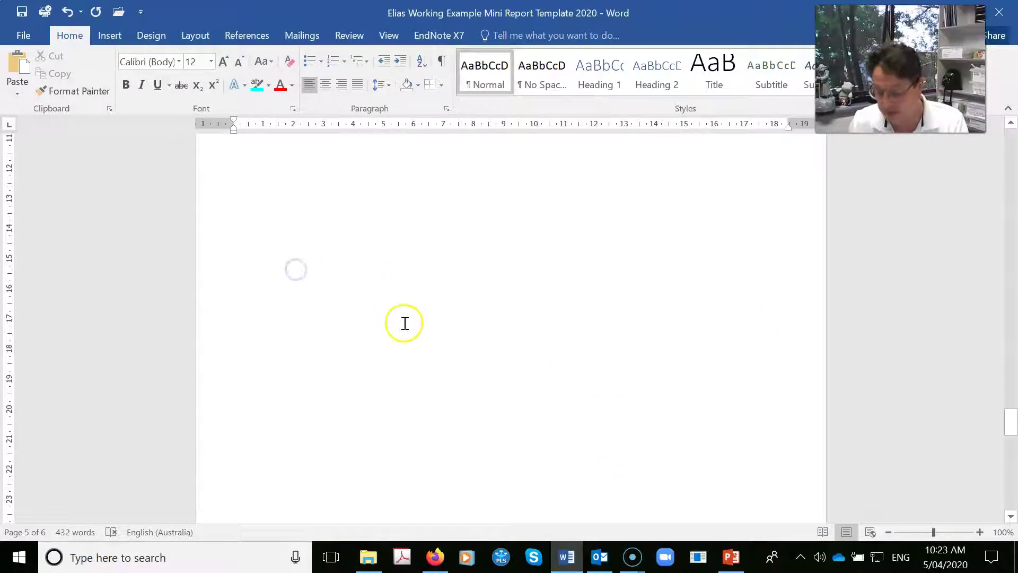
{"action": "scroll", "coordinate": [453, 326], "scroll_direction": "up", "scroll_amount": 10}
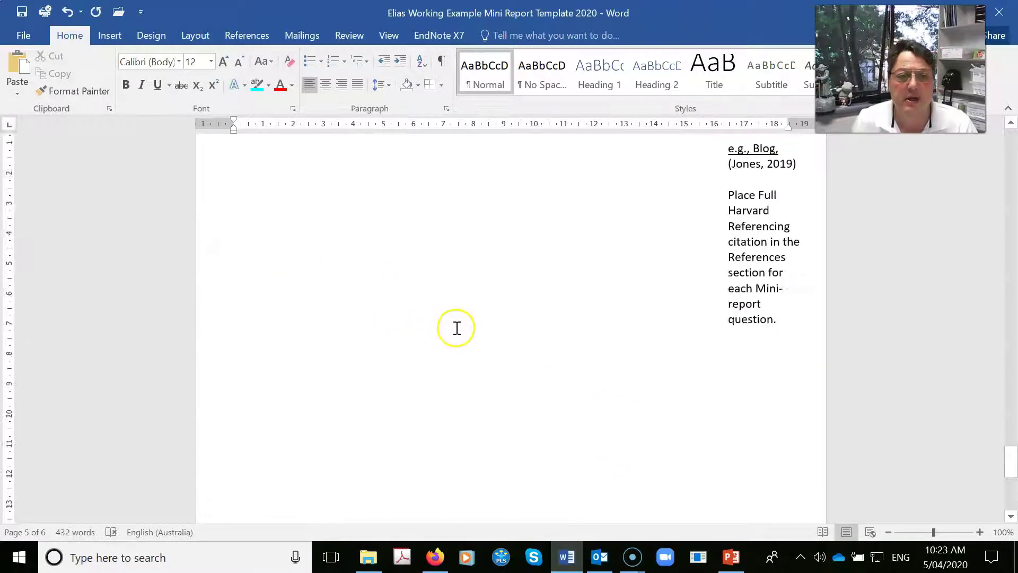
{"action": "scroll", "coordinate": [450, 331], "scroll_direction": "up", "scroll_amount": 10}
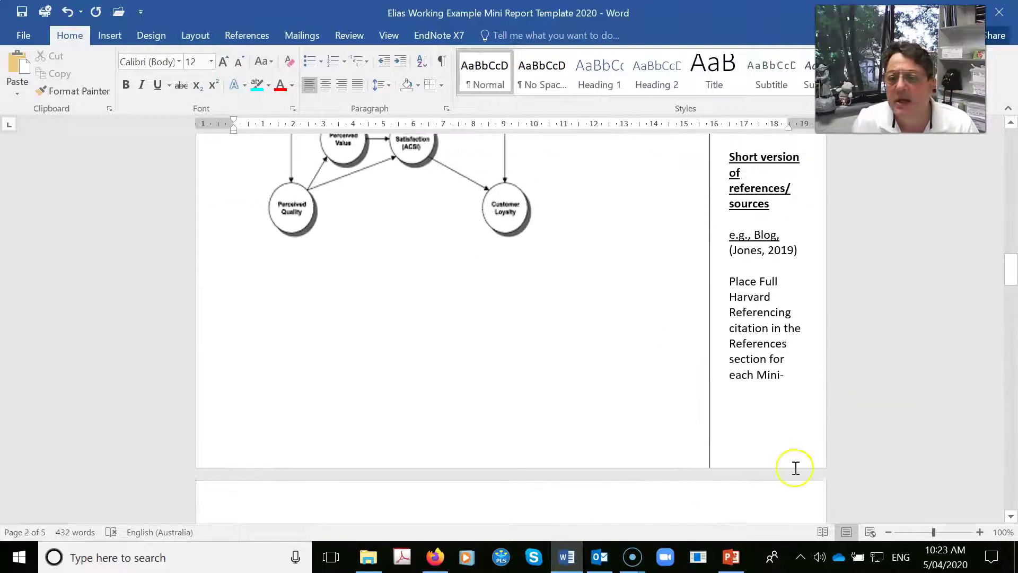
{"action": "scroll", "coordinate": [721, 402], "scroll_direction": "down", "scroll_amount": 5}
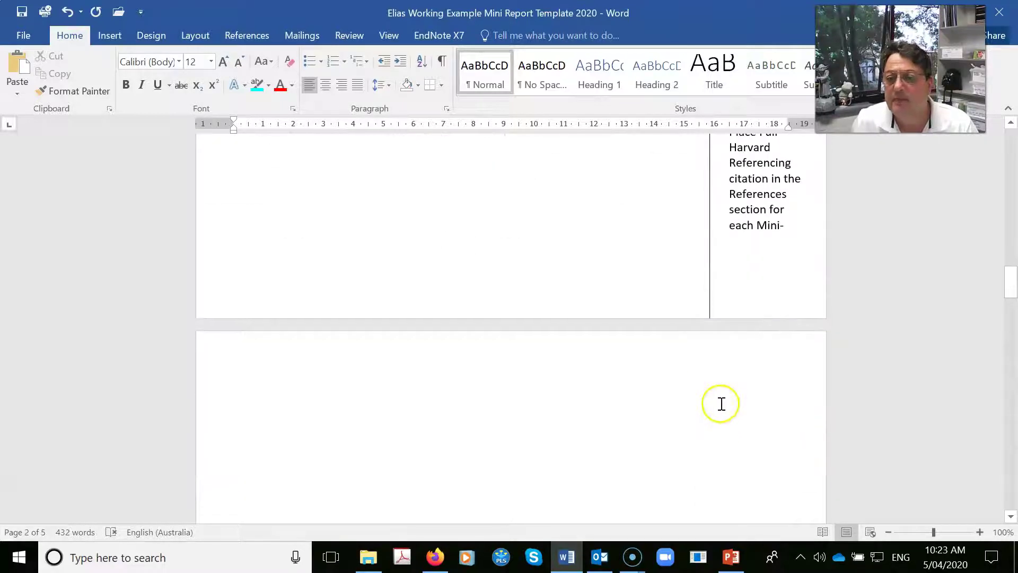
{"action": "left_click", "coordinate": [711, 294]}
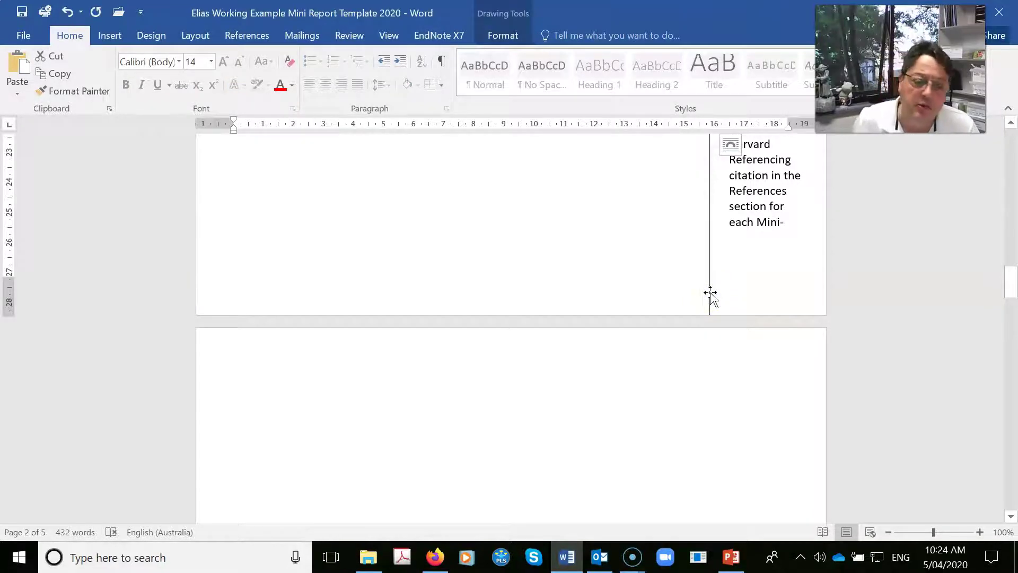
Draw a vertical line in the page 3 margin, extending it down to the lower divider
{"action": "scroll", "coordinate": [713, 313], "scroll_direction": "down", "scroll_amount": 1}
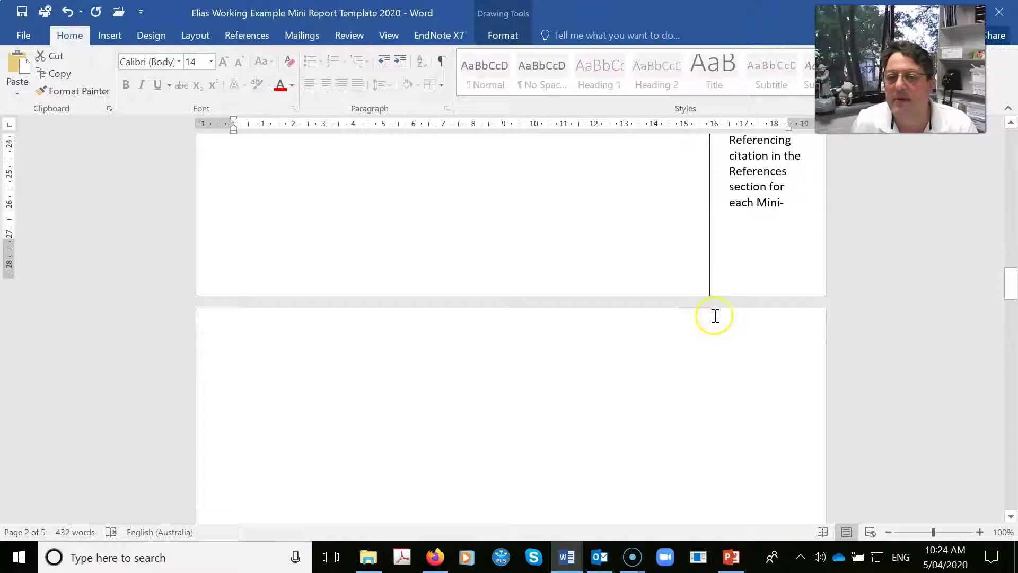
{"action": "left_click", "coordinate": [109, 35]}
{"action": "left_click", "coordinate": [200, 77]}
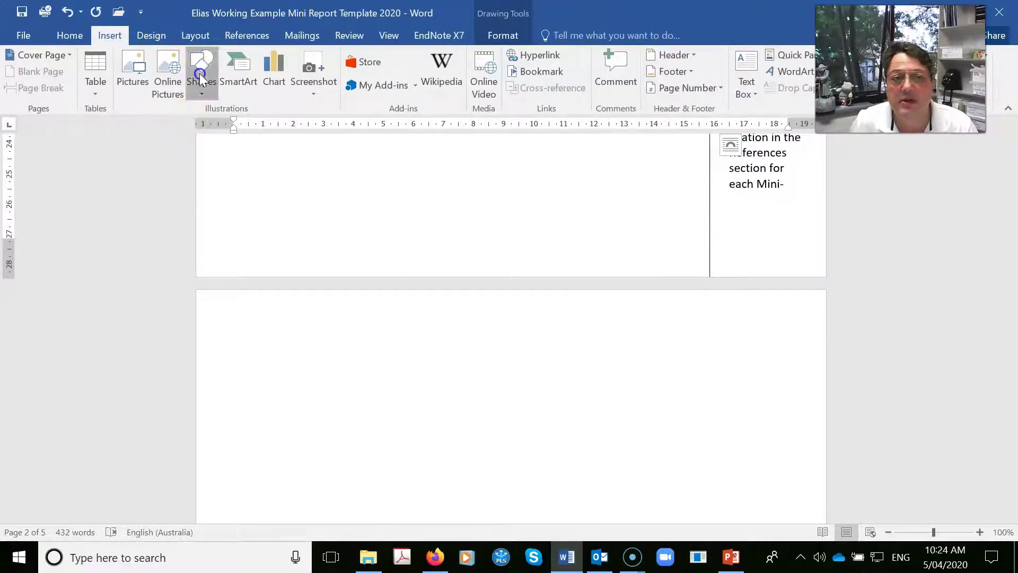
{"action": "left_click", "coordinate": [211, 130]}
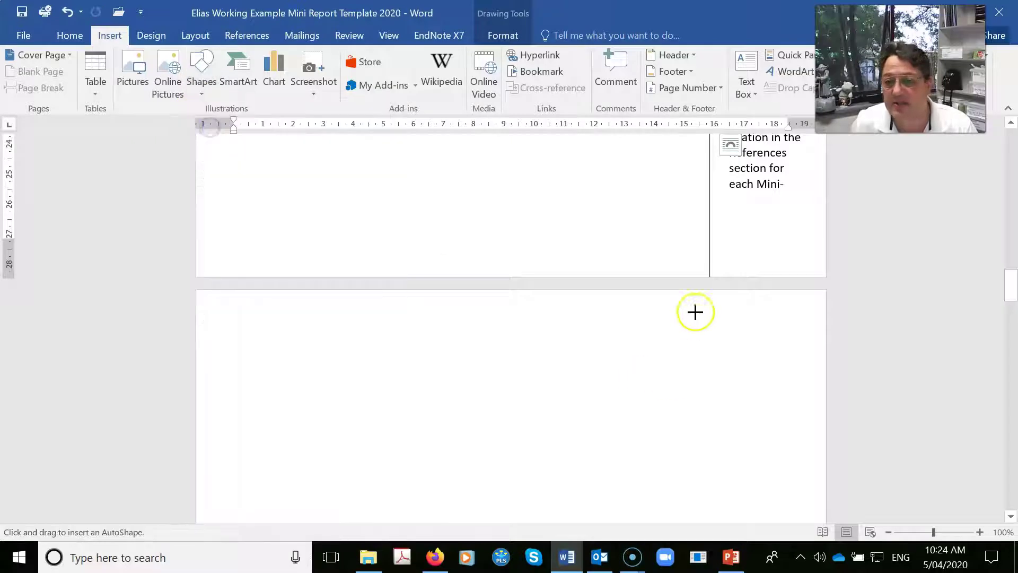
{"action": "left_click_drag", "start_coordinate": [711, 314], "coordinate": [715, 543]}
{"action": "scroll", "coordinate": [760, 452], "scroll_direction": "down", "scroll_amount": 3}
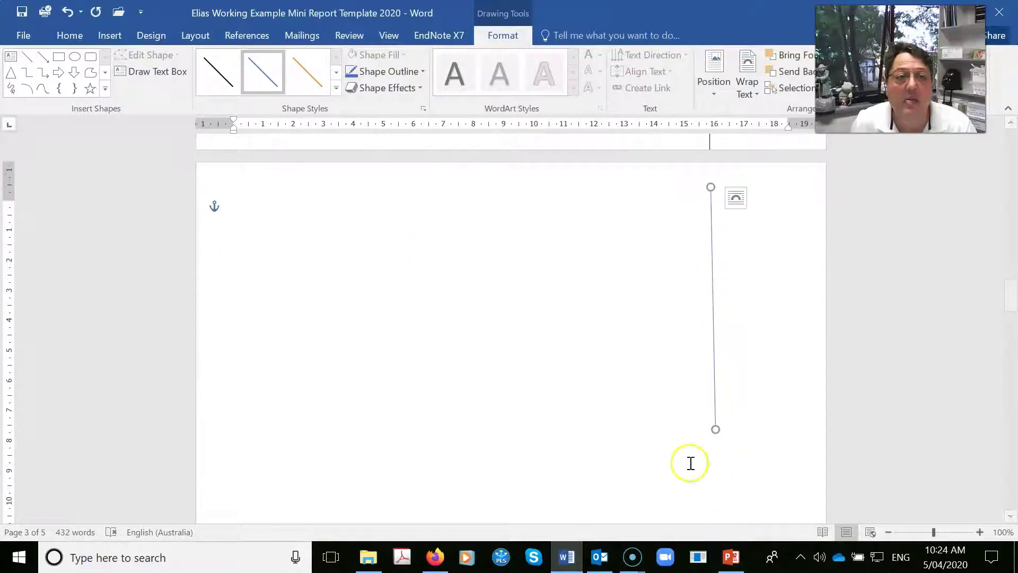
{"action": "left_click_drag", "start_coordinate": [714, 428], "coordinate": [716, 552]}
{"action": "scroll", "coordinate": [773, 411], "scroll_direction": "down", "scroll_amount": 5}
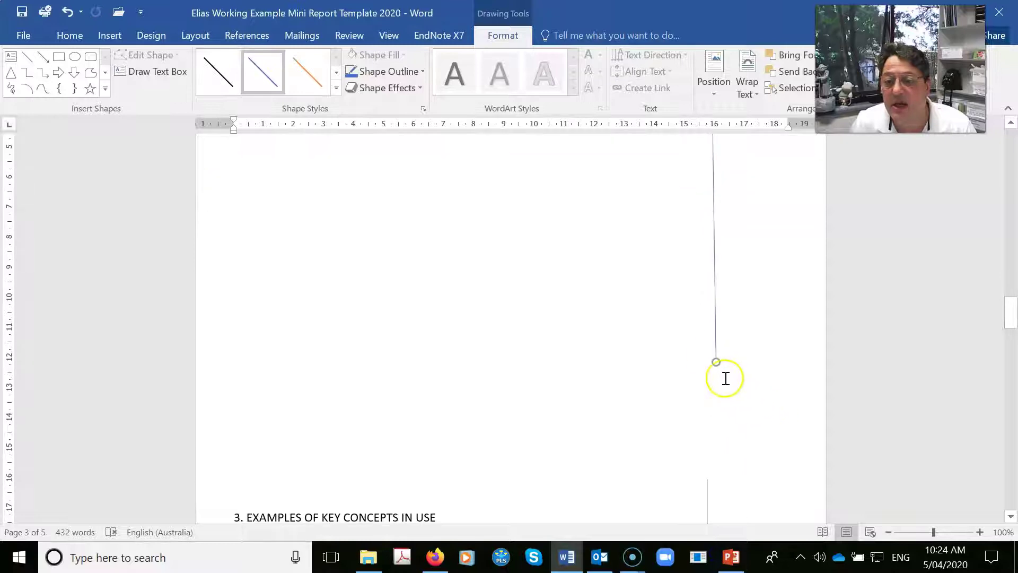
{"action": "left_click_drag", "start_coordinate": [714, 360], "coordinate": [707, 480]}
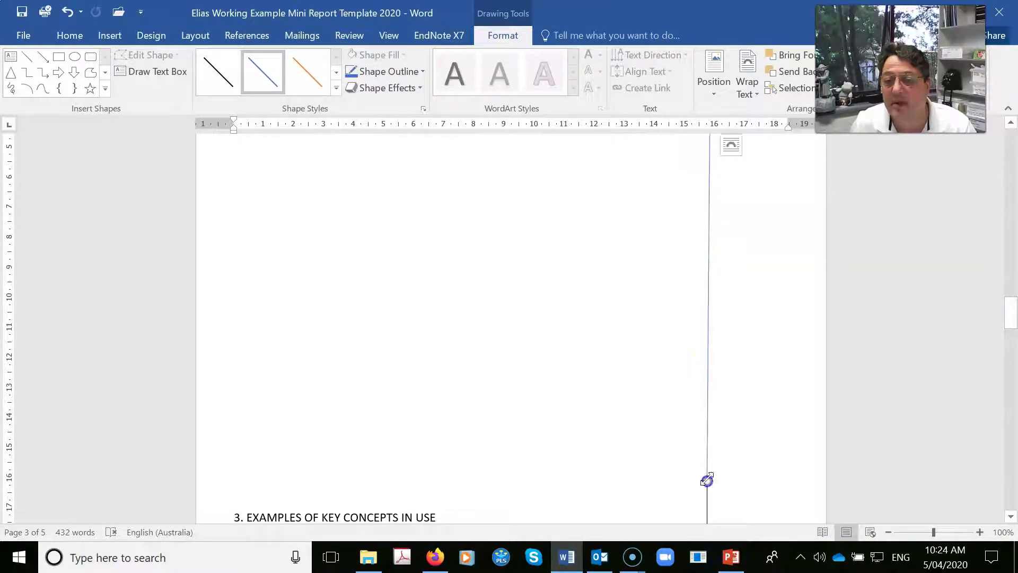
{"action": "left_click", "coordinate": [759, 443]}
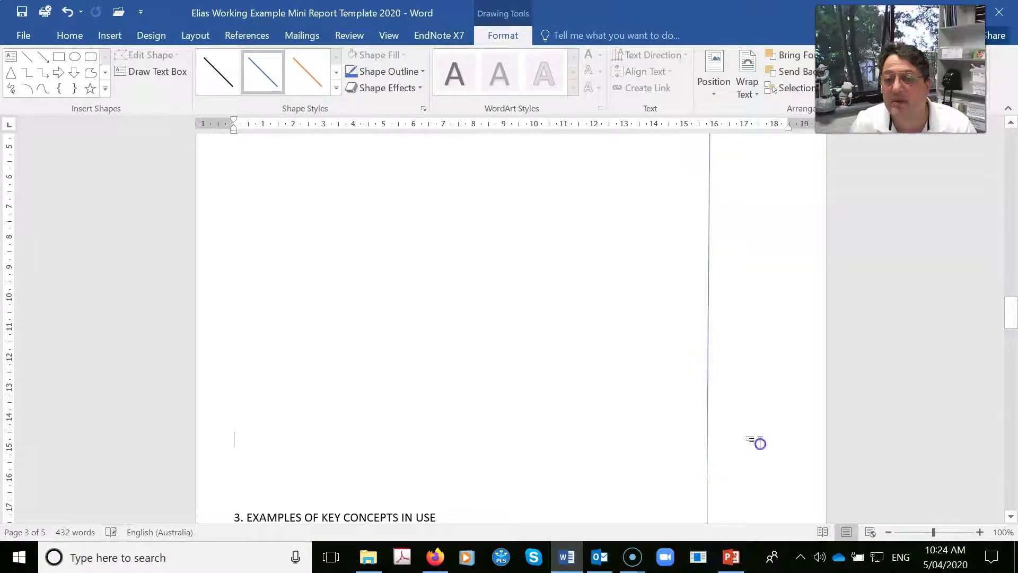
Save the Word report
{"action": "left_click", "coordinate": [21, 13]}
{"action": "scroll", "coordinate": [618, 348], "scroll_direction": "up", "scroll_amount": 18}
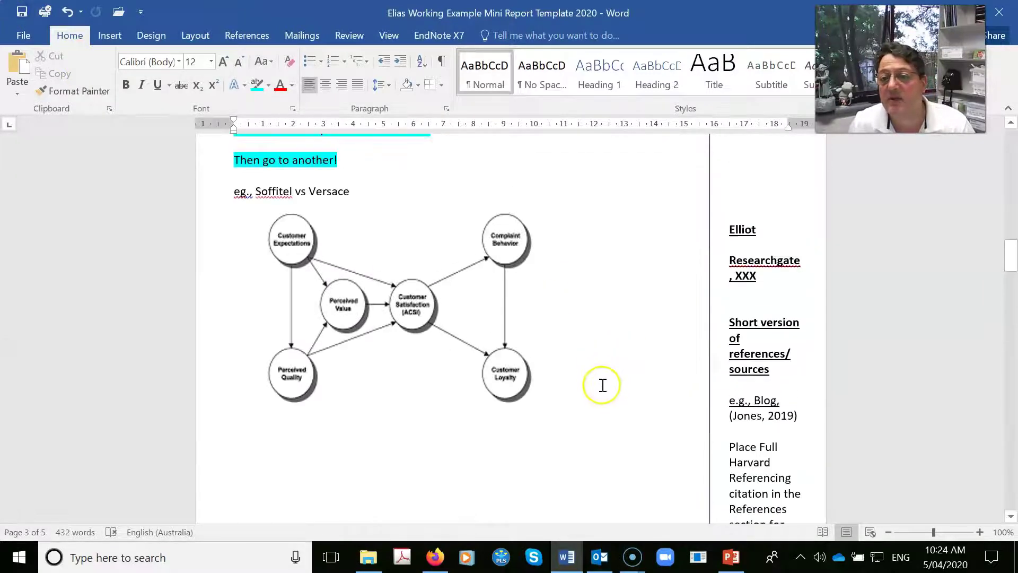
{"action": "scroll", "coordinate": [613, 393], "scroll_direction": "down", "scroll_amount": 10}
{"action": "scroll", "coordinate": [675, 409], "scroll_direction": "up", "scroll_amount": 12}
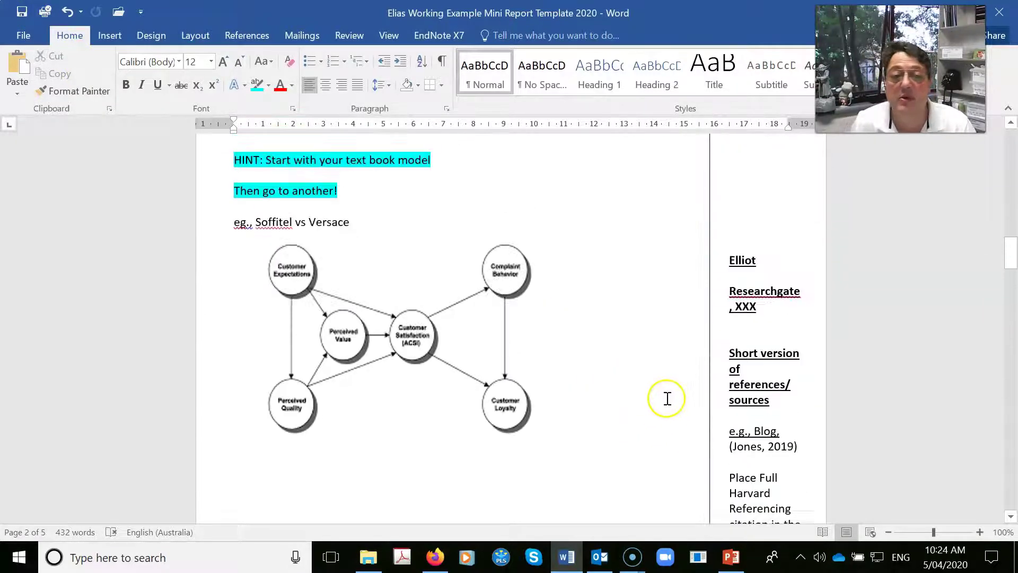
{"action": "scroll", "coordinate": [610, 350], "scroll_direction": "up", "scroll_amount": 5}
Go back from the HubSpot article to Google and open the freshworks customer satisfaction result
{"action": "left_click", "coordinate": [435, 556]}
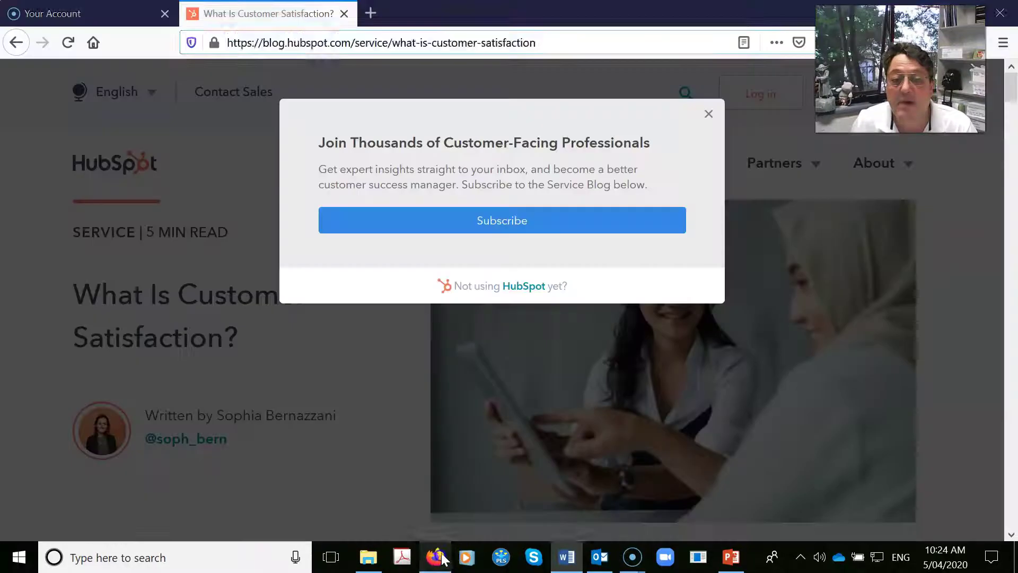
{"action": "left_click", "coordinate": [15, 43]}
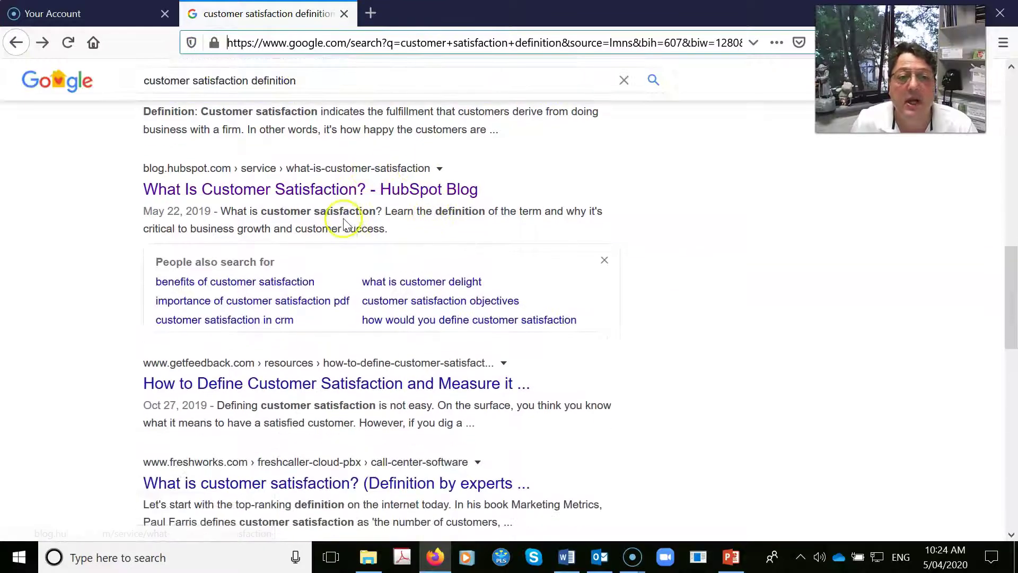
{"action": "scroll", "coordinate": [352, 199], "scroll_direction": "down", "scroll_amount": 3}
{"action": "left_click", "coordinate": [302, 317]}
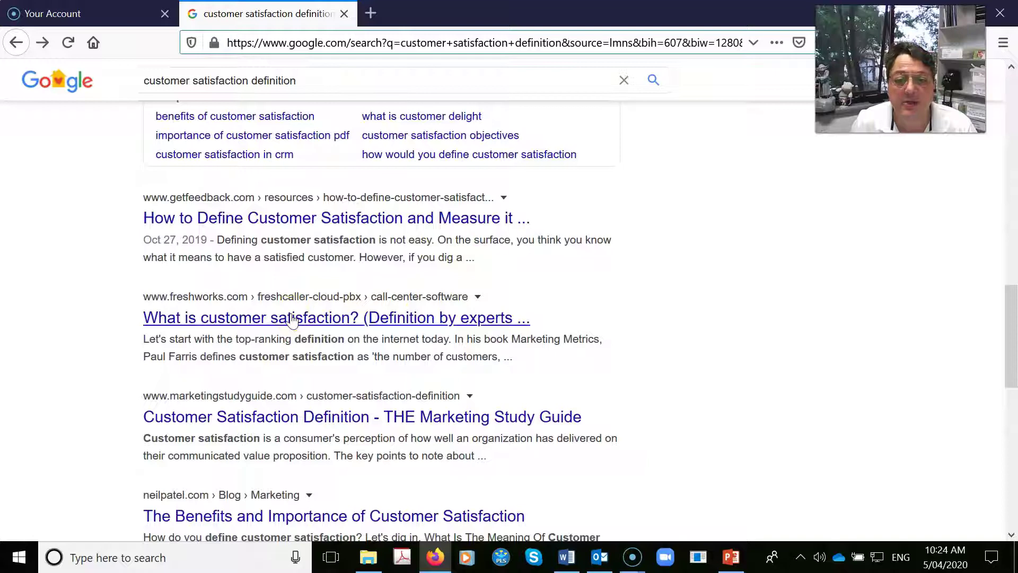
Open the Marketing Study Guide 'Customer Satisfaction Definition' page and read through it
{"action": "scroll", "coordinate": [339, 419], "scroll_direction": "down", "scroll_amount": 2}
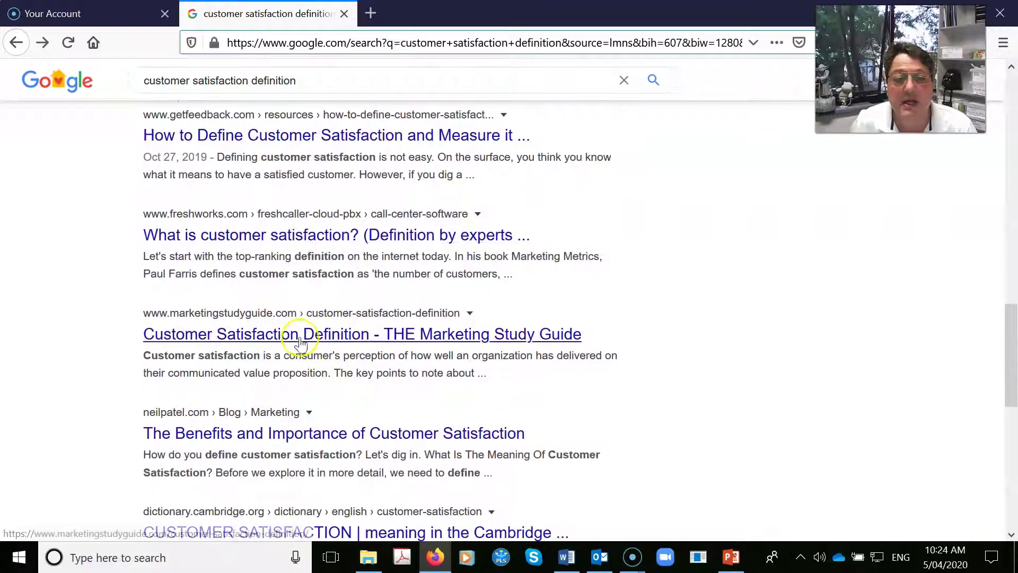
{"action": "left_click", "coordinate": [303, 338]}
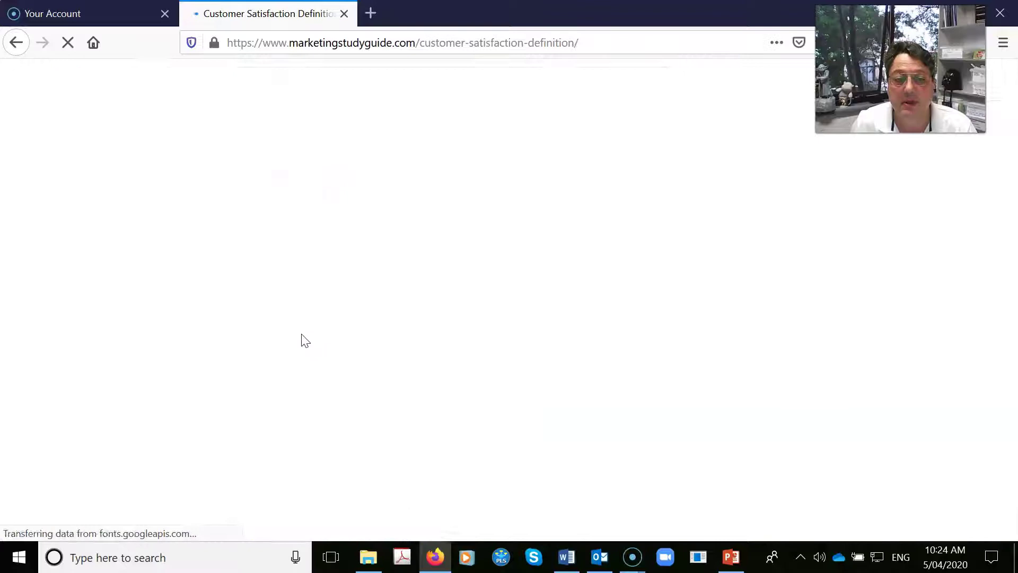
{"action": "scroll", "coordinate": [338, 337], "scroll_direction": "down", "scroll_amount": 10}
{"action": "scroll", "coordinate": [338, 337], "scroll_direction": "up", "scroll_amount": 2}
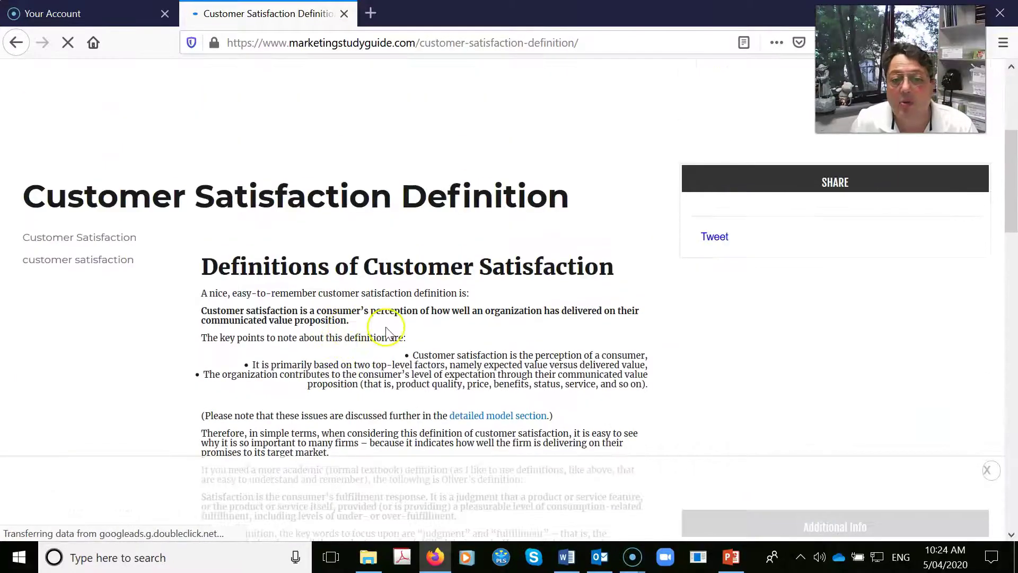
{"action": "scroll", "coordinate": [360, 325], "scroll_direction": "down", "scroll_amount": 3}
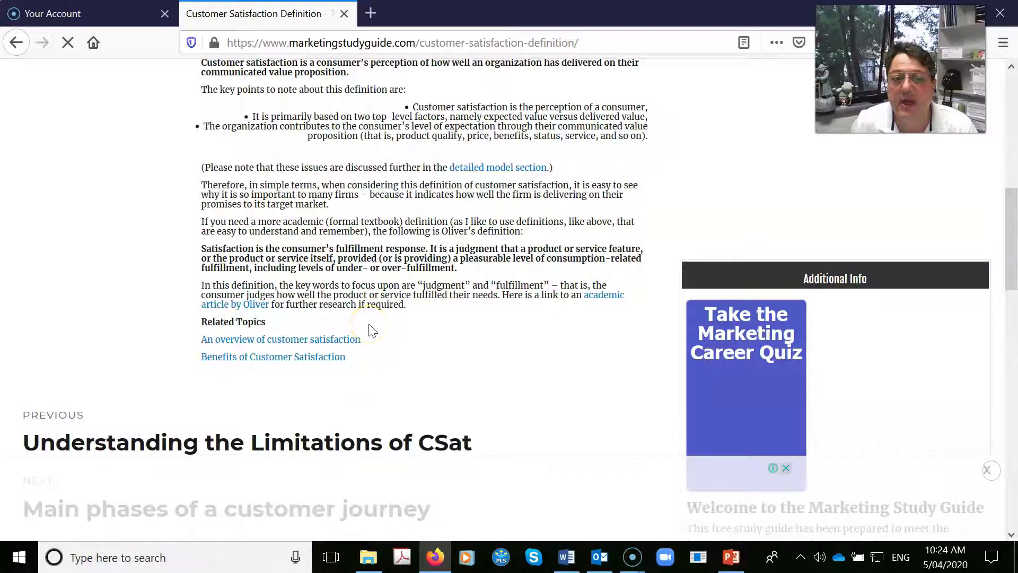
{"action": "left_click", "coordinate": [315, 320]}
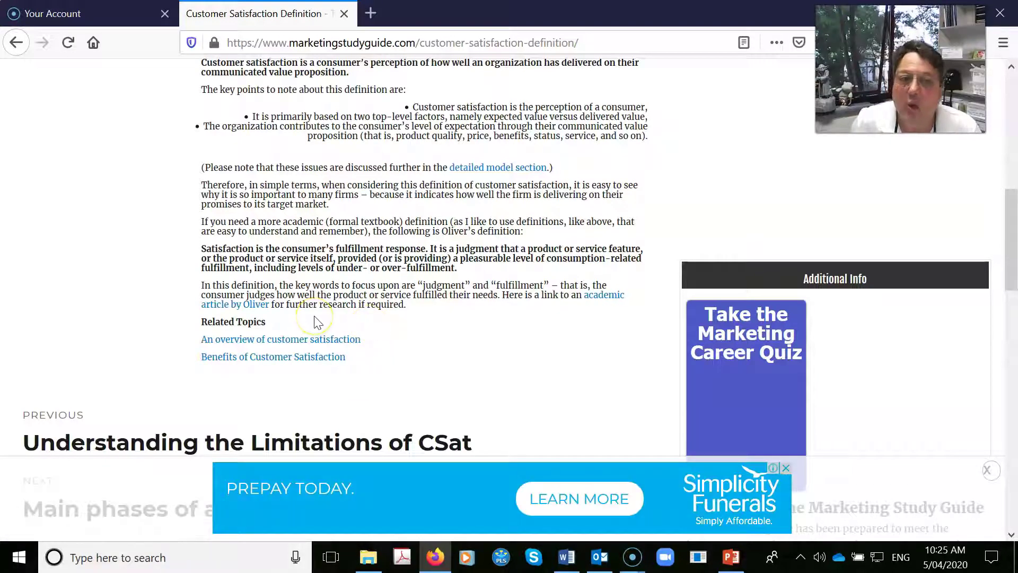
{"action": "left_click", "coordinate": [255, 284]}
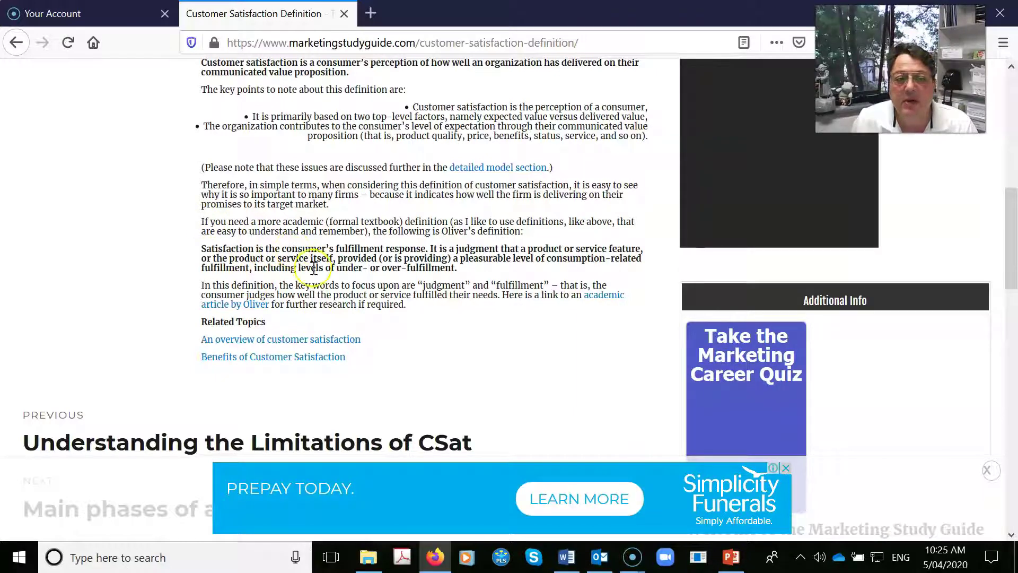
{"action": "scroll", "coordinate": [313, 268], "scroll_direction": "up", "scroll_amount": 3}
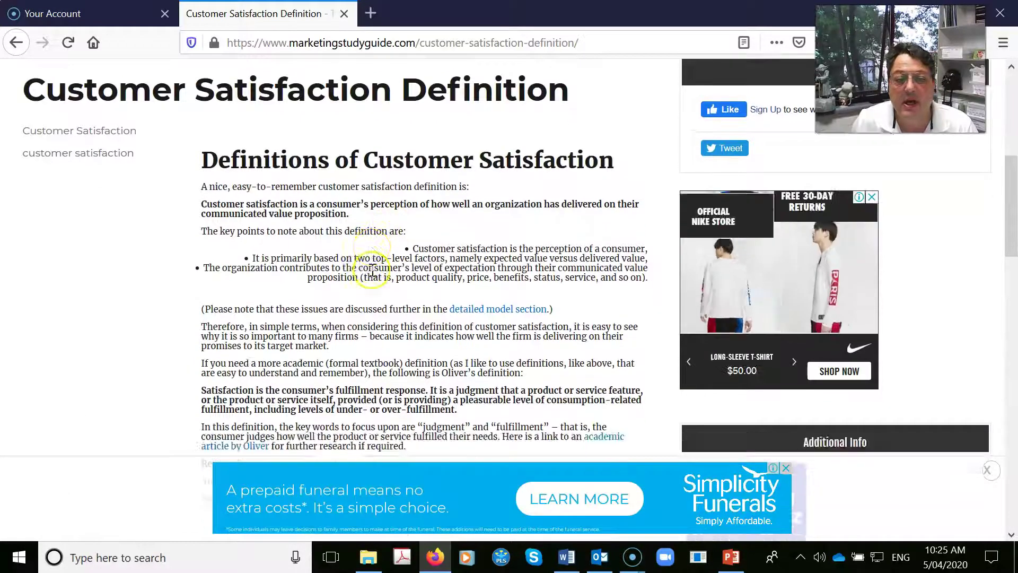
{"action": "scroll", "coordinate": [373, 271], "scroll_direction": "down", "scroll_amount": 10}
{"action": "scroll", "coordinate": [372, 273], "scroll_direction": "up", "scroll_amount": 6}
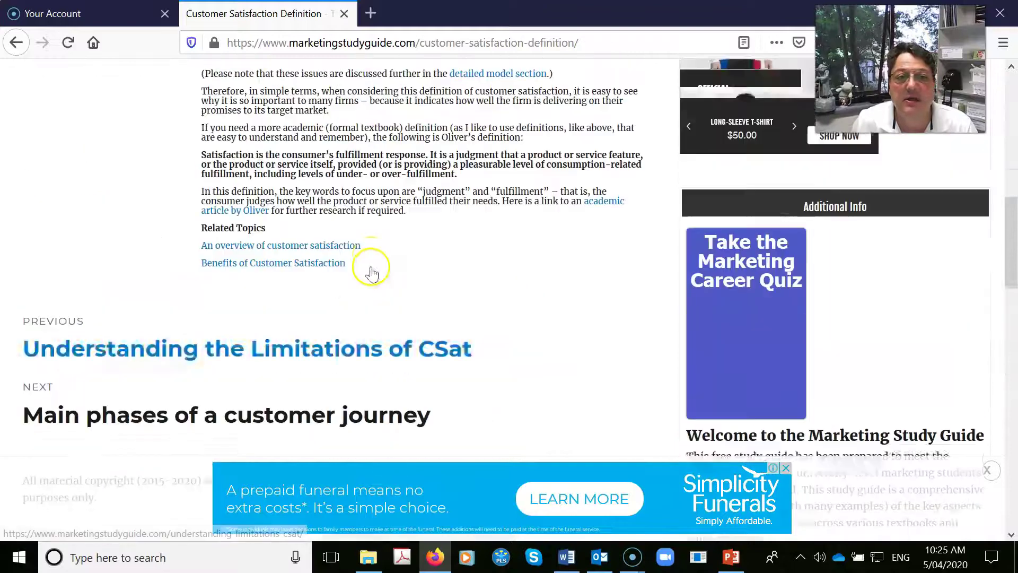
{"action": "scroll", "coordinate": [371, 274], "scroll_direction": "up", "scroll_amount": 10}
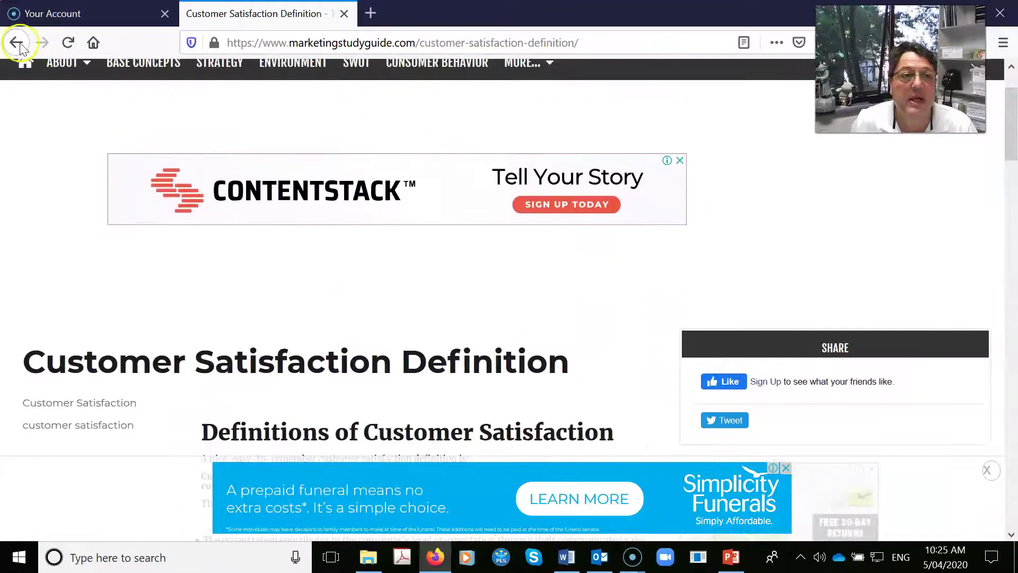
Return to Google and open the neilpatel.com article 'The Benefits and Importance of Customer Satisfaction'
{"action": "left_click", "coordinate": [17, 43]}
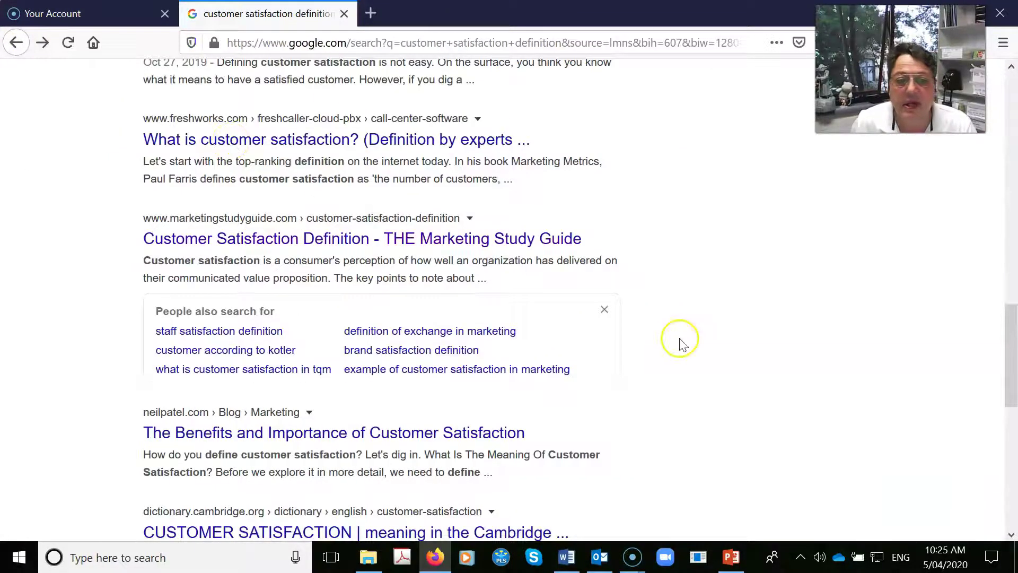
{"action": "scroll", "coordinate": [529, 314], "scroll_direction": "down", "scroll_amount": 2}
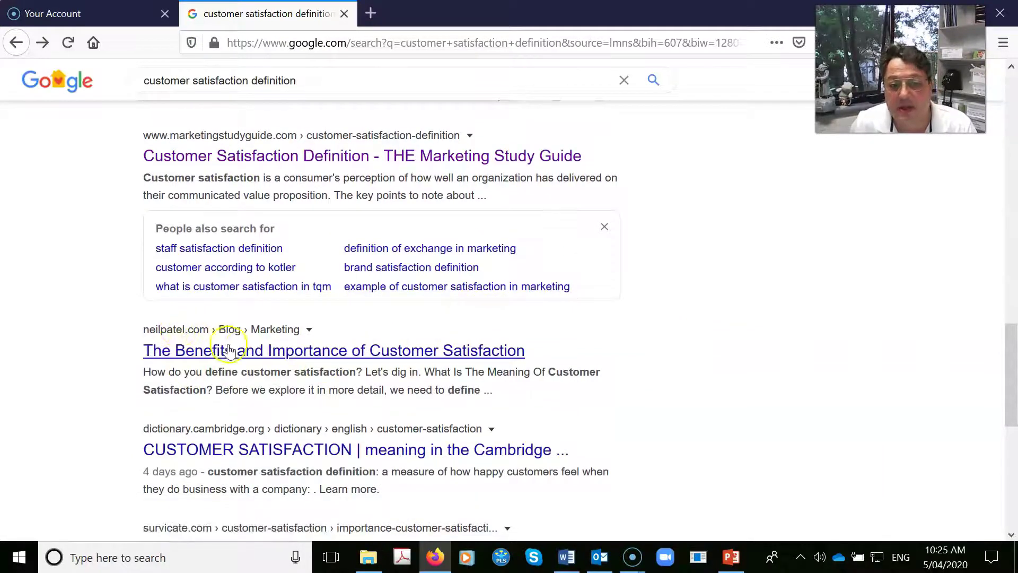
{"action": "left_click", "coordinate": [242, 356]}
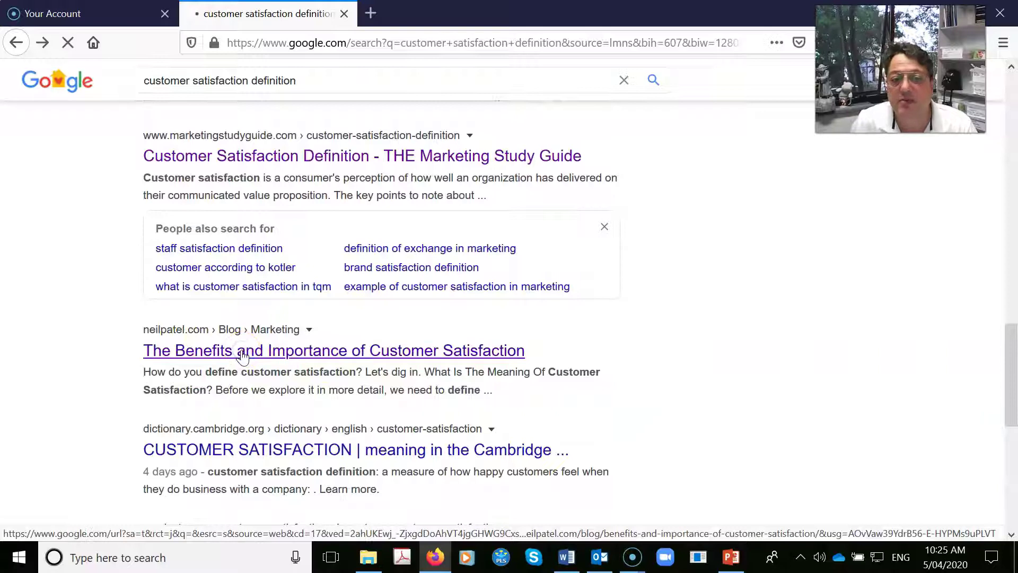
{"action": "left_click", "coordinate": [243, 352]}
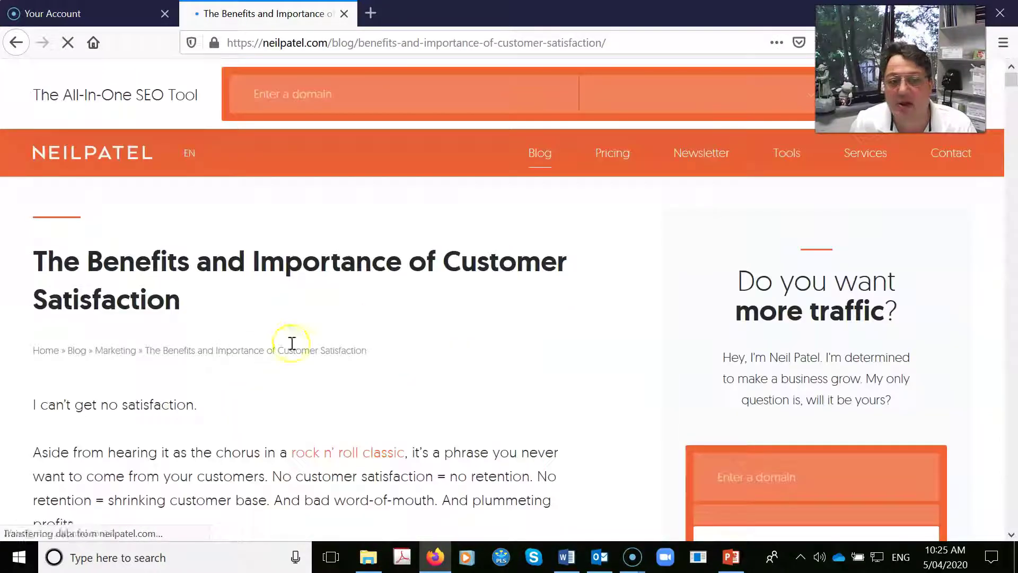
Read down the neilpatel.com article to its review-trust statistics
{"action": "scroll", "coordinate": [510, 345], "scroll_direction": "down", "scroll_amount": 2}
{"action": "scroll", "coordinate": [530, 347], "scroll_direction": "down", "scroll_amount": 6}
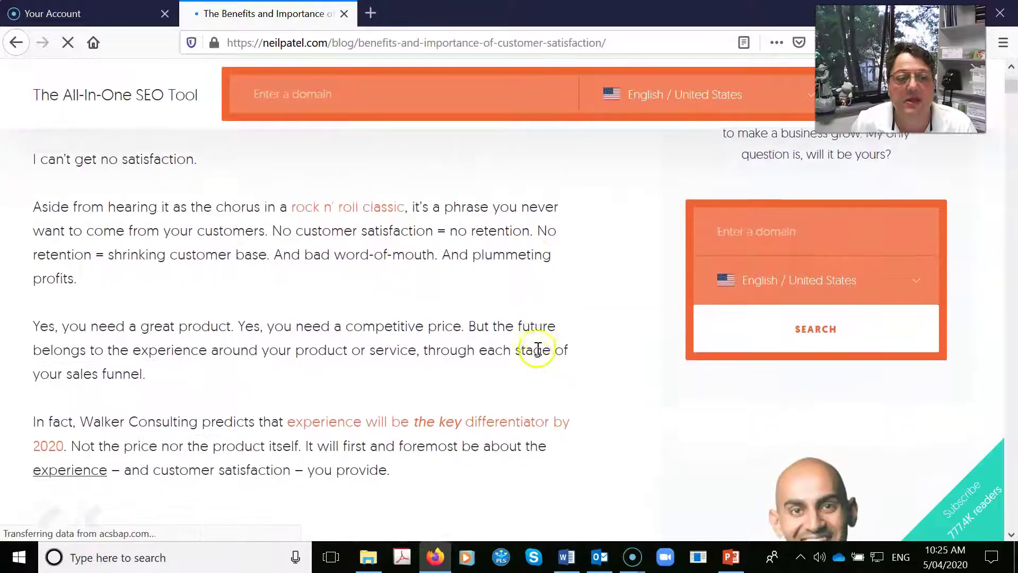
{"action": "scroll", "coordinate": [544, 353], "scroll_direction": "down", "scroll_amount": 5}
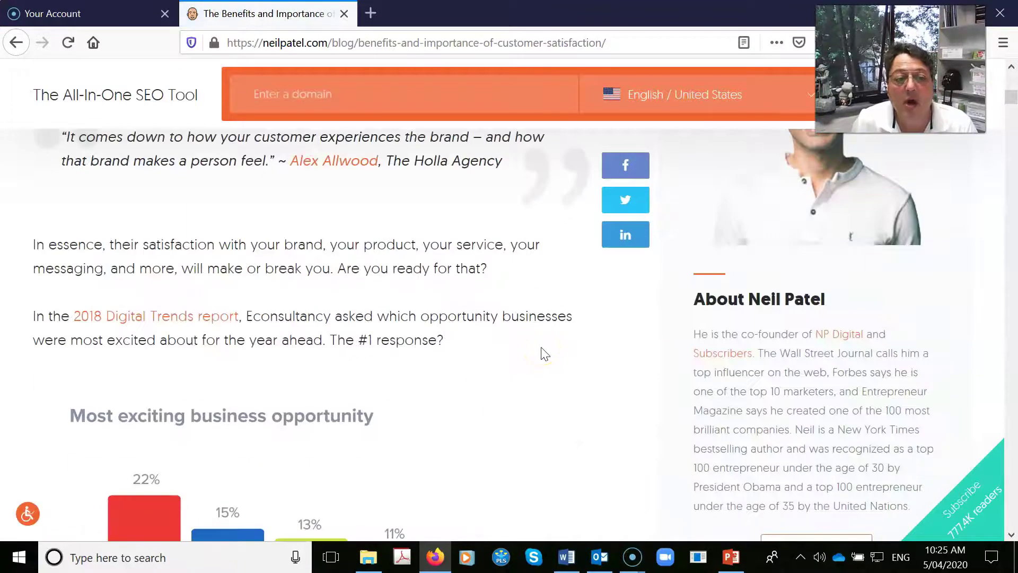
{"action": "scroll", "coordinate": [542, 353], "scroll_direction": "down", "scroll_amount": 5}
{"action": "scroll", "coordinate": [536, 352], "scroll_direction": "down", "scroll_amount": 3}
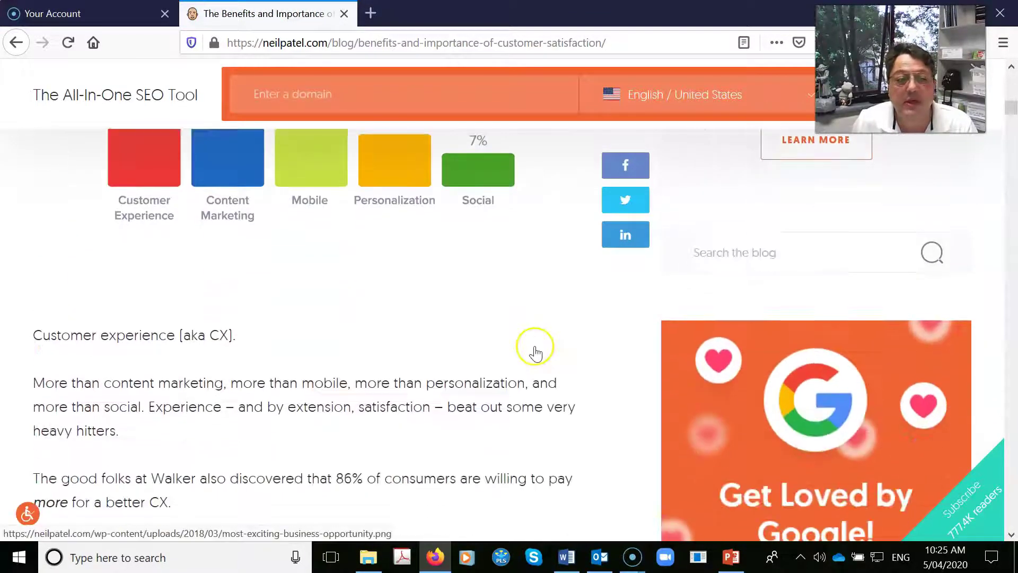
{"action": "scroll", "coordinate": [535, 348], "scroll_direction": "down", "scroll_amount": 3}
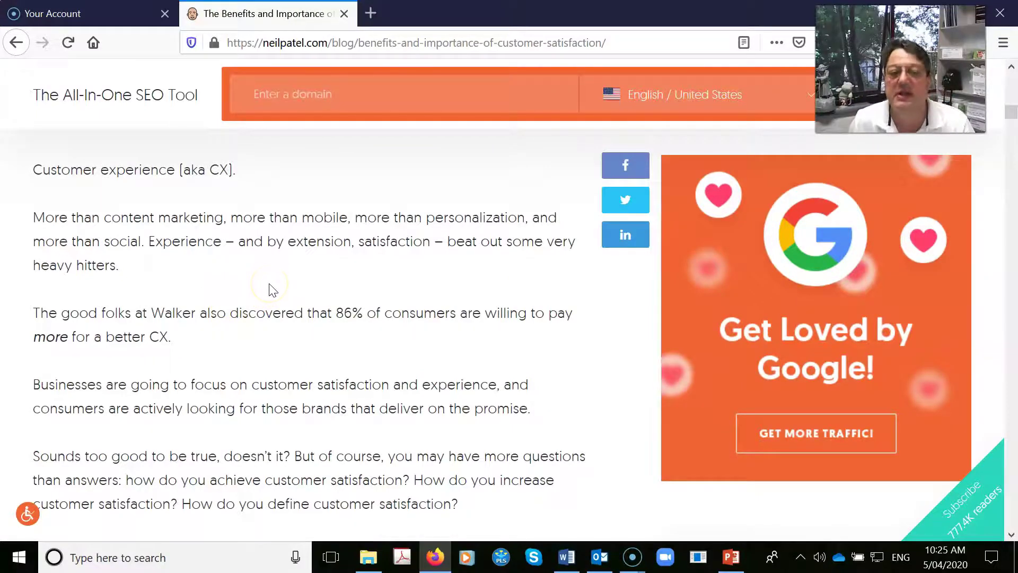
{"action": "scroll", "coordinate": [269, 289], "scroll_direction": "down", "scroll_amount": 4}
{"action": "scroll", "coordinate": [310, 289], "scroll_direction": "down", "scroll_amount": 3}
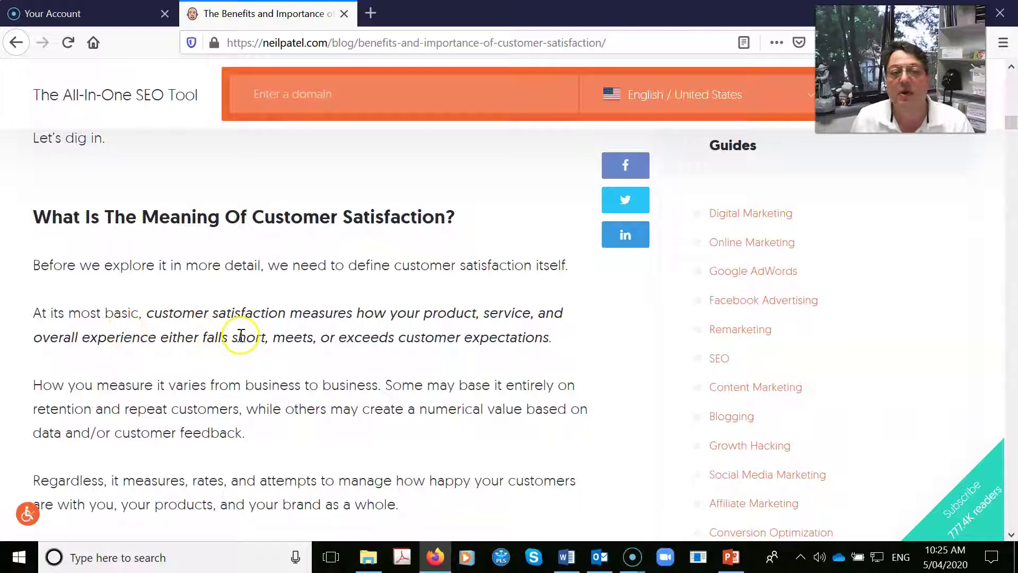
{"action": "scroll", "coordinate": [559, 345], "scroll_direction": "down", "scroll_amount": 5}
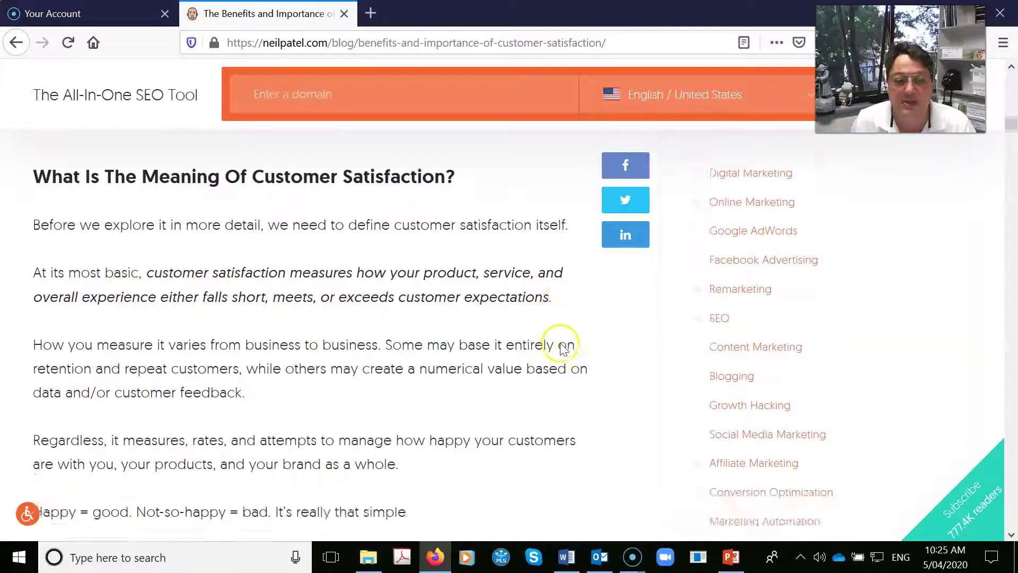
{"action": "scroll", "coordinate": [557, 344], "scroll_direction": "down", "scroll_amount": 5}
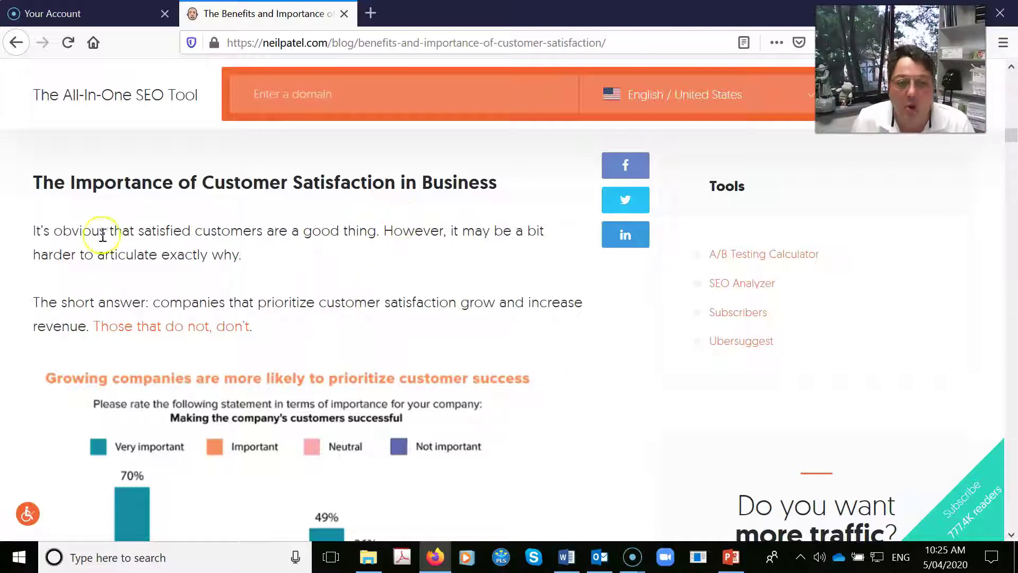
{"action": "left_click", "coordinate": [458, 357]}
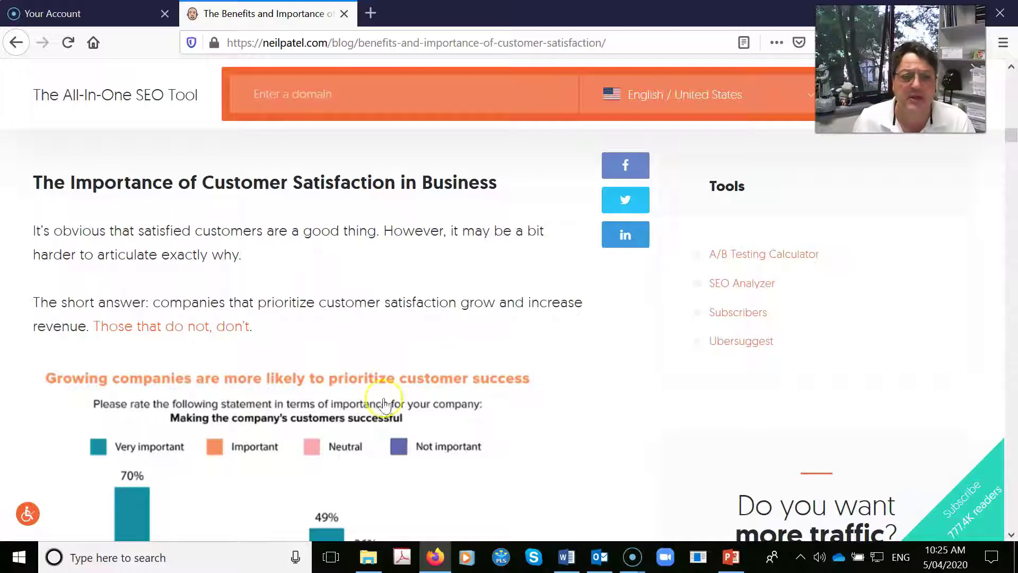
{"action": "scroll", "coordinate": [363, 402], "scroll_direction": "down", "scroll_amount": 8}
{"action": "scroll", "coordinate": [362, 398], "scroll_direction": "down", "scroll_amount": 4}
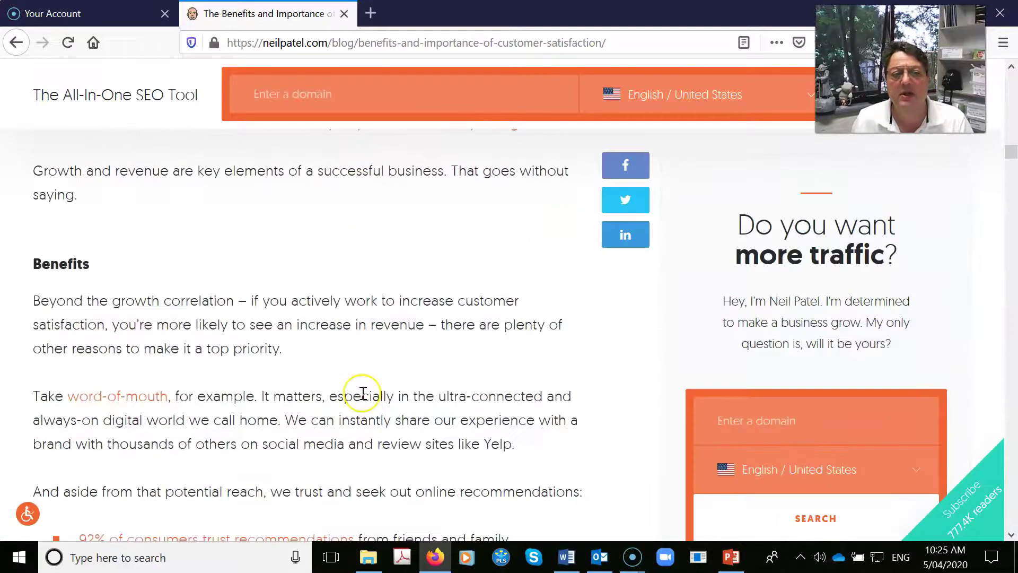
{"action": "scroll", "coordinate": [362, 399], "scroll_direction": "down", "scroll_amount": 3}
{"action": "scroll", "coordinate": [361, 398], "scroll_direction": "down", "scroll_amount": 2}
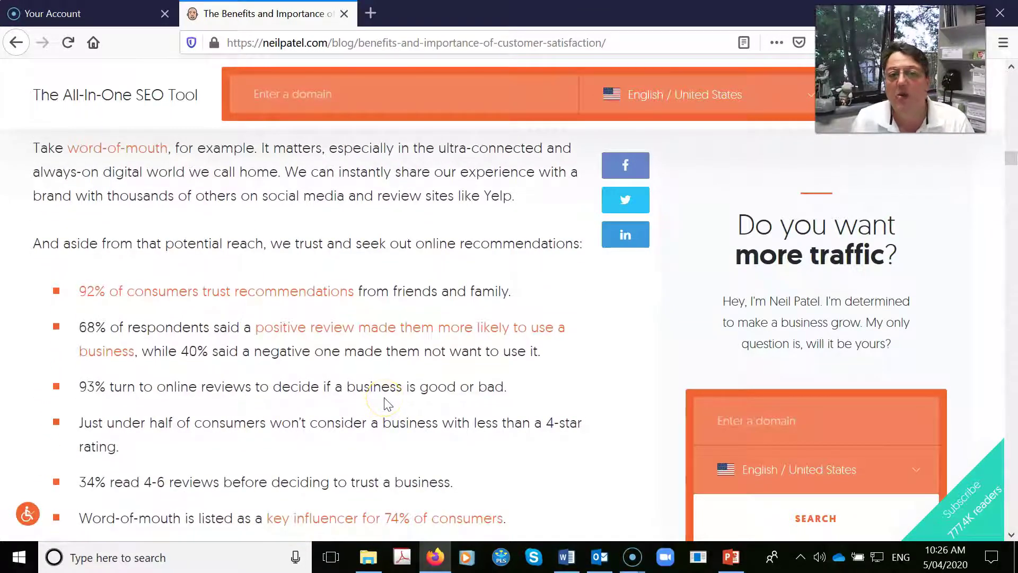
Highlight the sentence on trusting online recommendations and the 93% online reviews statistic
{"action": "left_click_drag", "start_coordinate": [37, 241], "coordinate": [585, 255]}
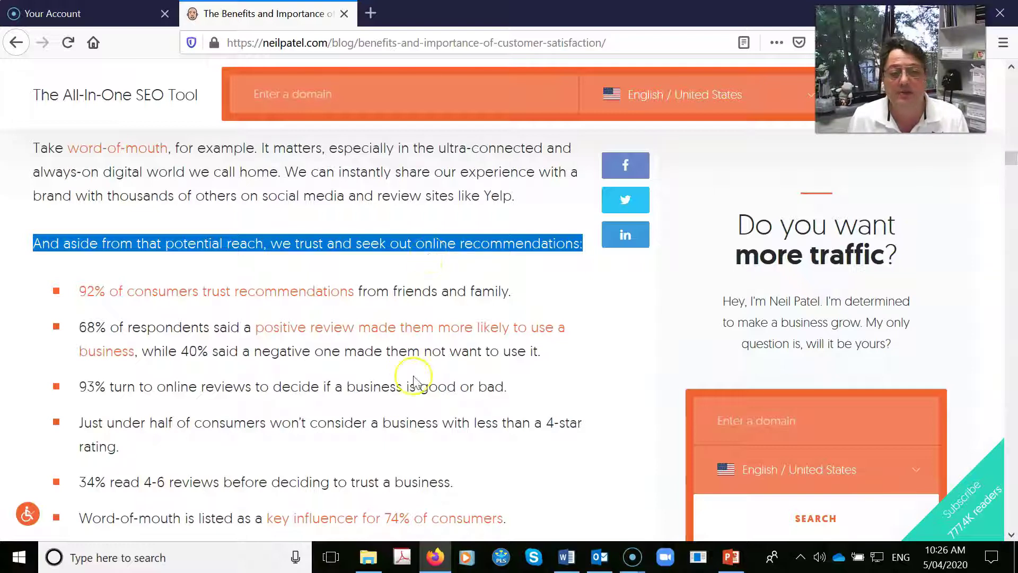
{"action": "left_click_drag", "start_coordinate": [495, 386], "coordinate": [50, 381]}
{"action": "scroll", "coordinate": [315, 420], "scroll_direction": "down", "scroll_amount": 3}
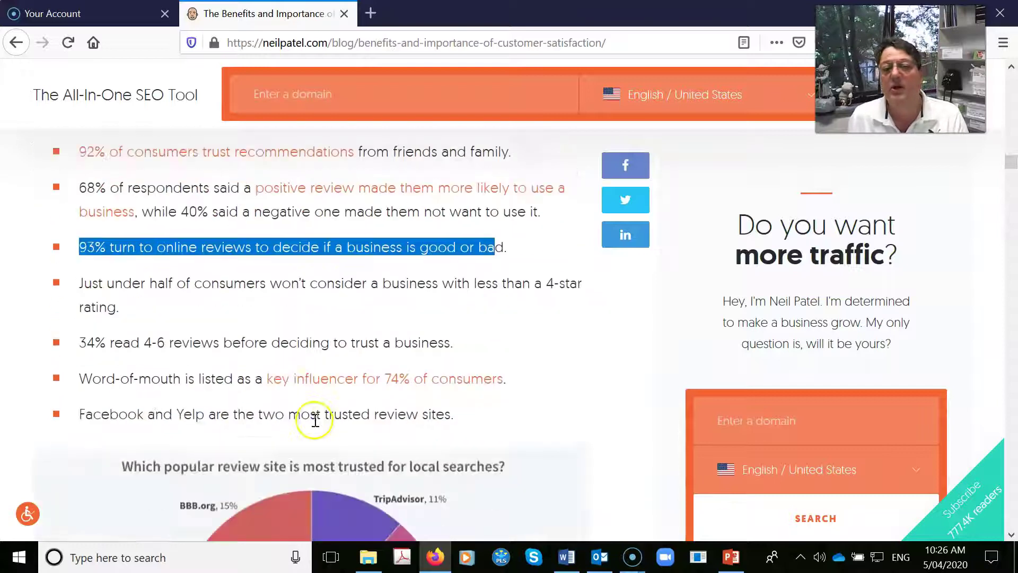
{"action": "scroll", "coordinate": [315, 420], "scroll_direction": "up", "scroll_amount": 9}
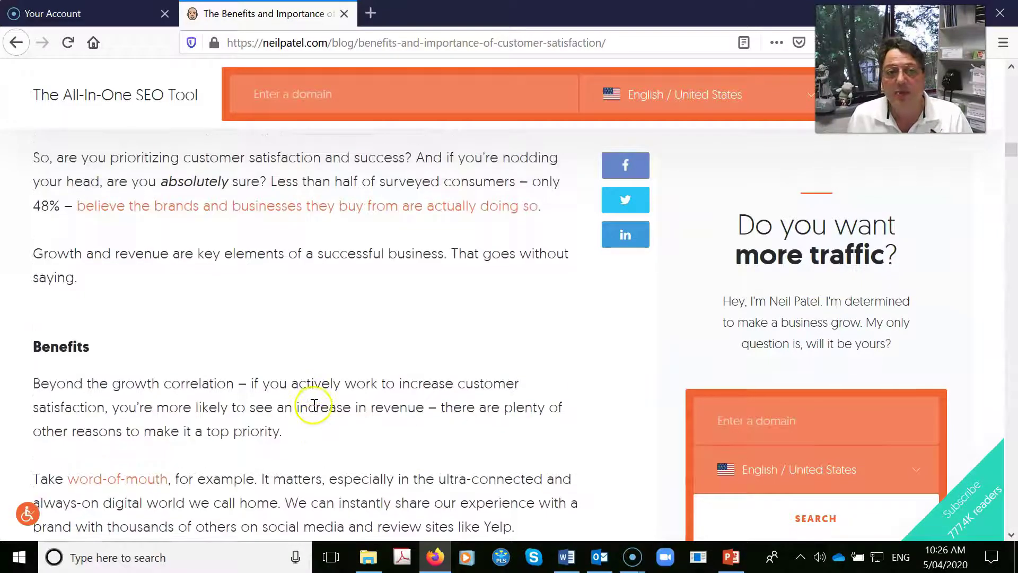
{"action": "scroll", "coordinate": [305, 397], "scroll_direction": "down", "scroll_amount": 5}
{"action": "scroll", "coordinate": [301, 382], "scroll_direction": "up", "scroll_amount": 9}
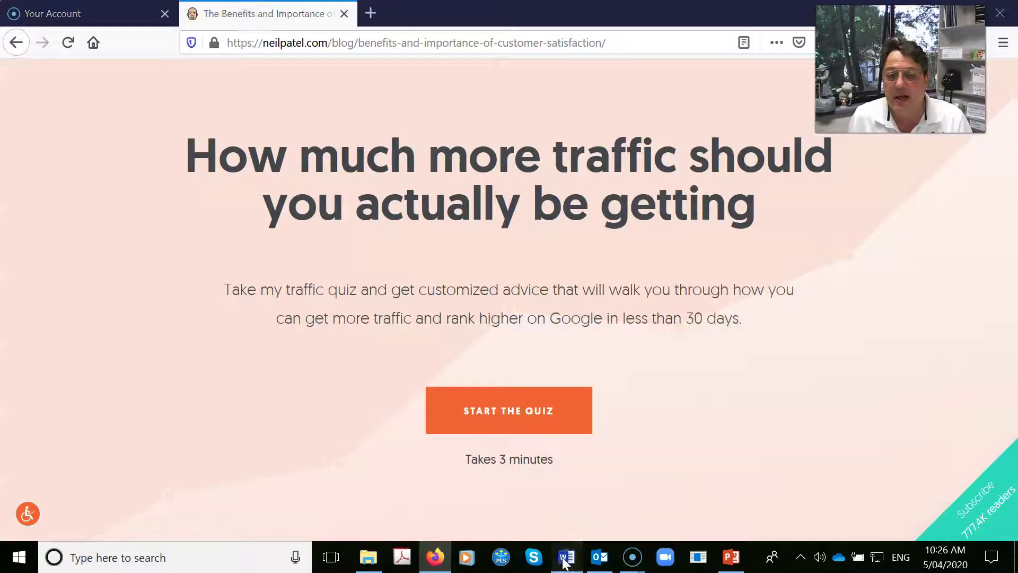
Below the HubSpot quote, add a placeholder quote line attributed to the neilpatel.com author
{"action": "left_click", "coordinate": [567, 557]}
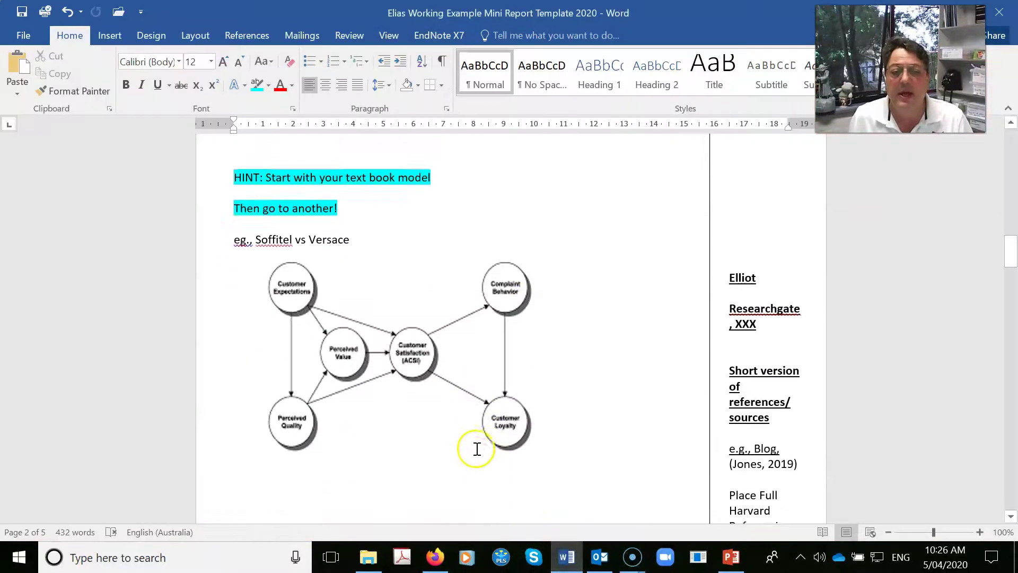
{"action": "scroll", "coordinate": [485, 442], "scroll_direction": "down", "scroll_amount": 15}
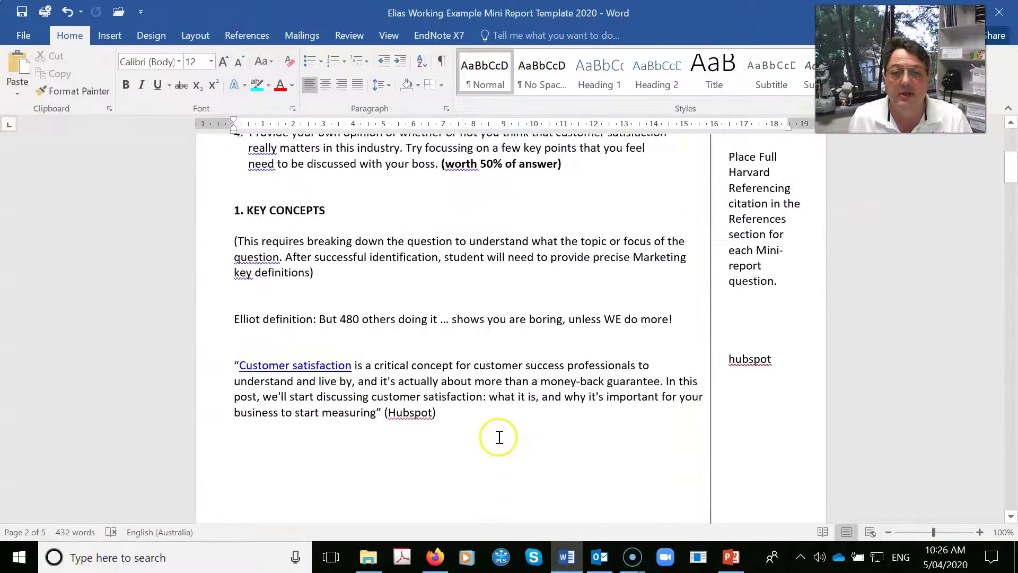
{"action": "scroll", "coordinate": [499, 437], "scroll_direction": "up", "scroll_amount": 1}
{"action": "left_click", "coordinate": [461, 463]}
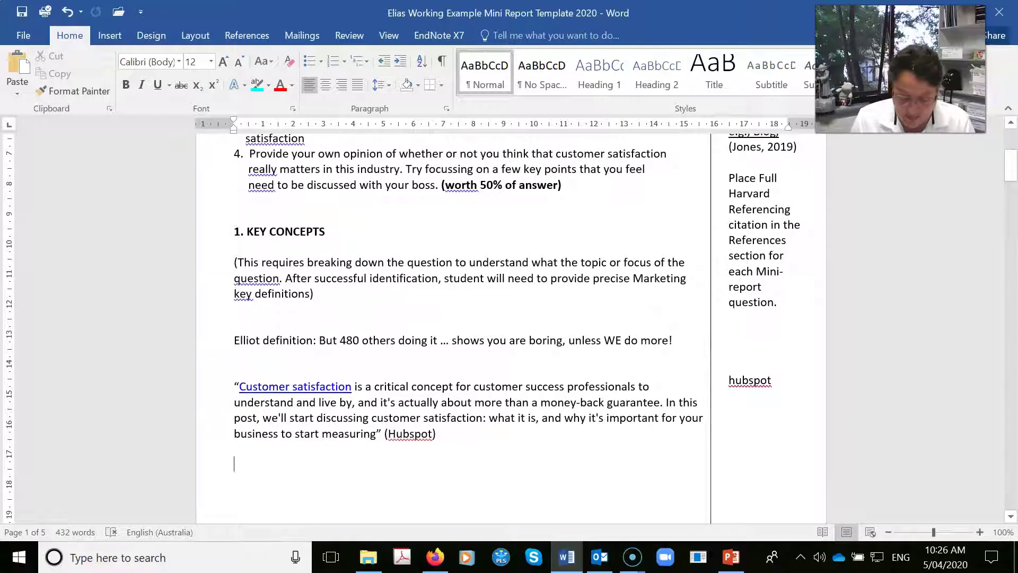
{"action": "type", "text": "Neil pate"}
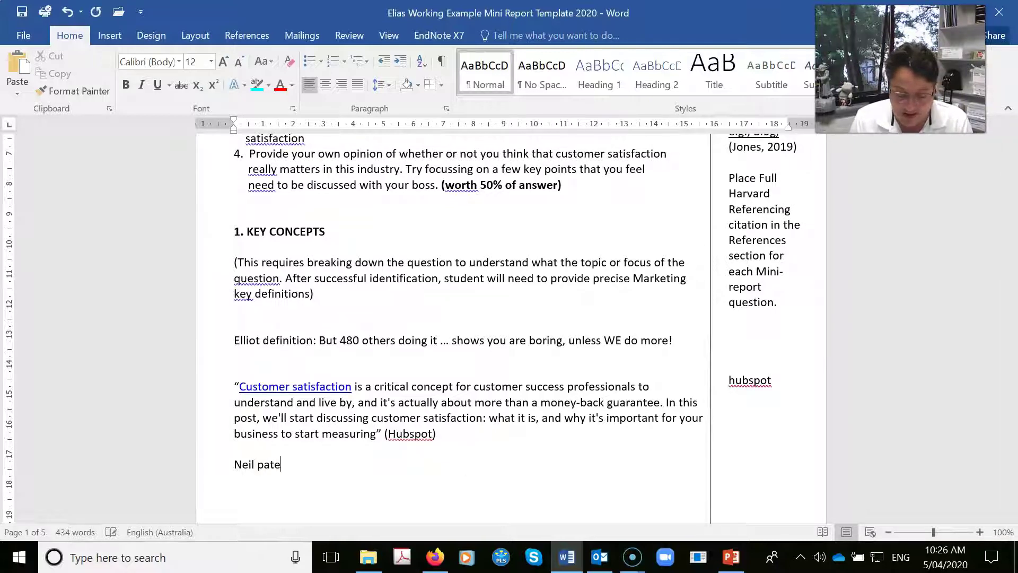
{"action": "type", "text": "l"}
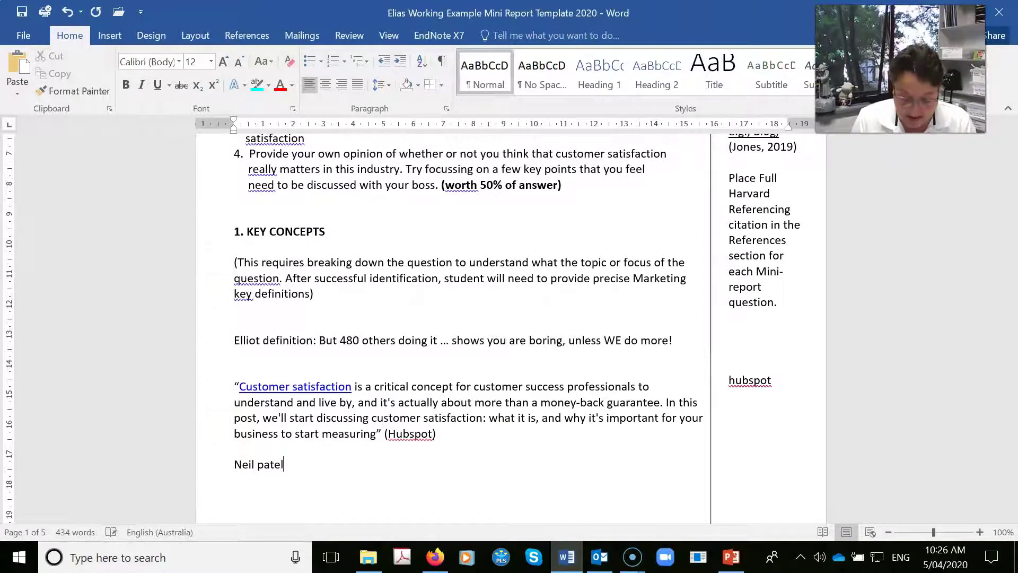
{"action": "type", "text": " said\""}
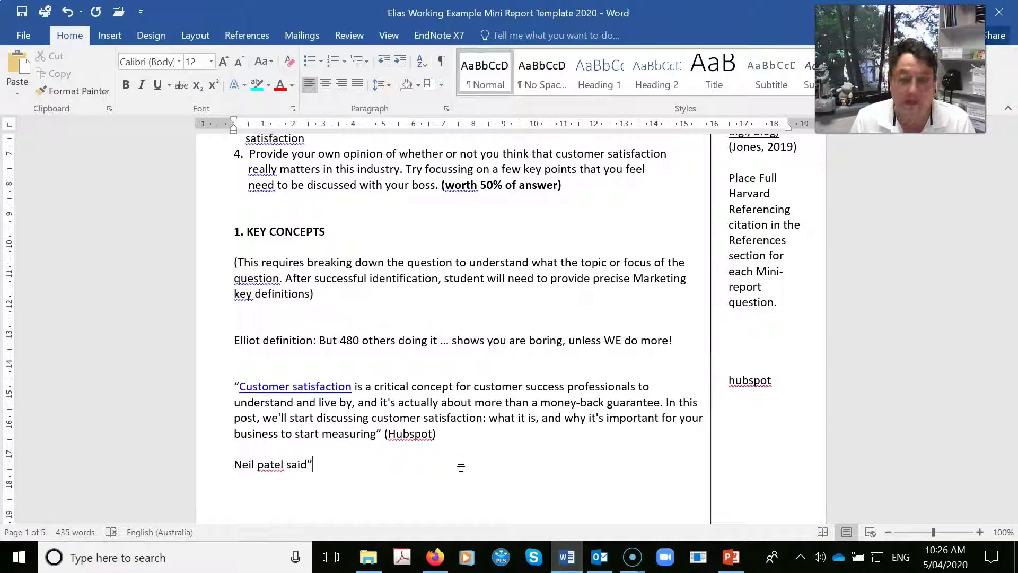
{"action": "key", "text": "BackSpace"}
{"action": "type", "text": "\""}
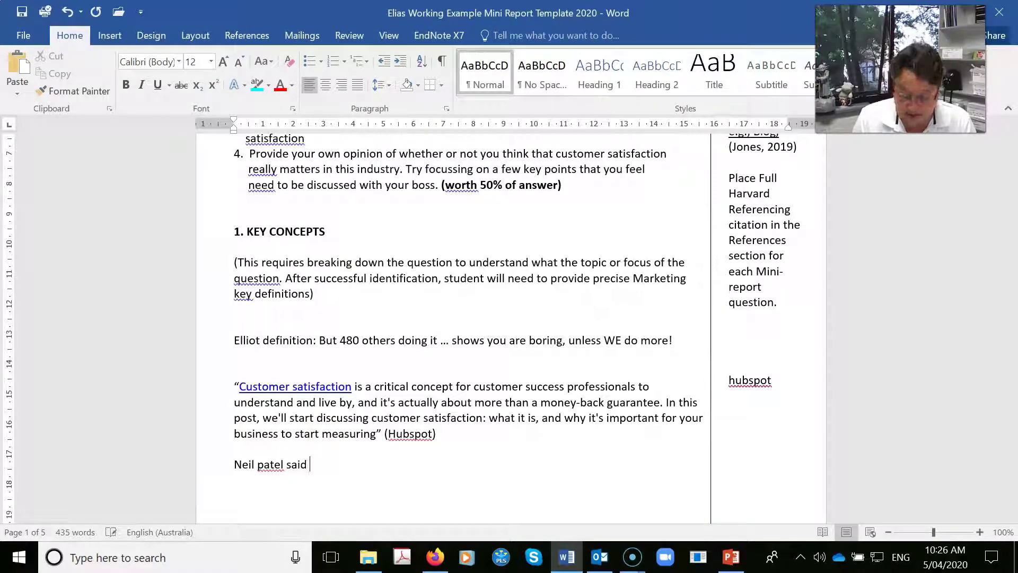
{"action": "type", "text": " ."}
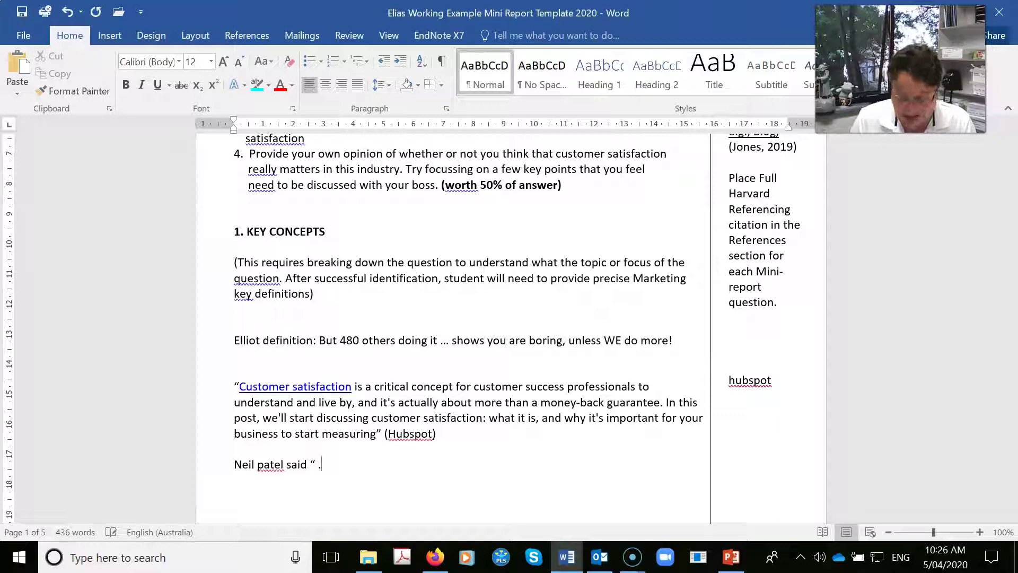
{"action": "type", "text": "............"}
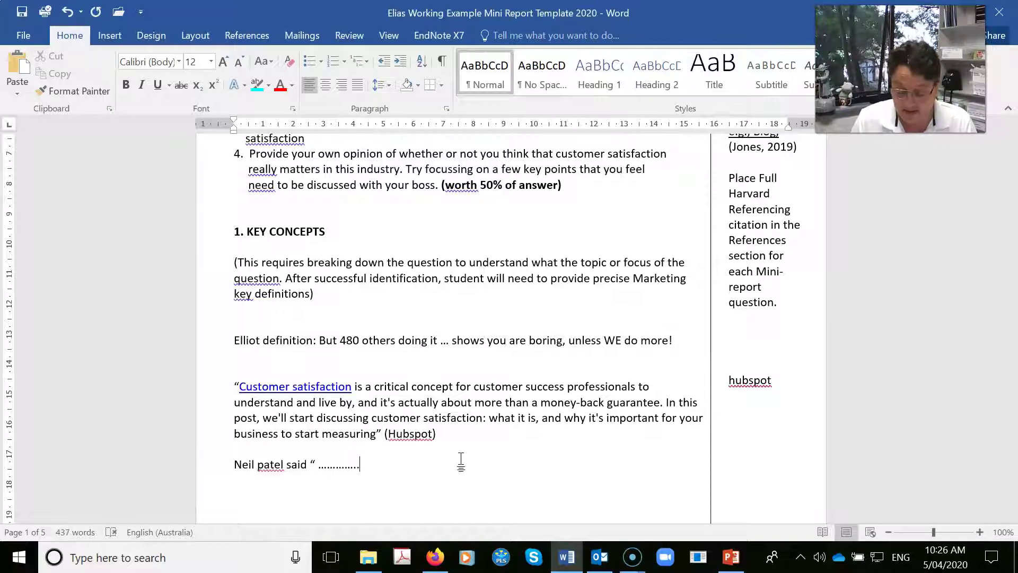
{"action": "type", "text": "\""}
{"action": "key", "text": "Return"}
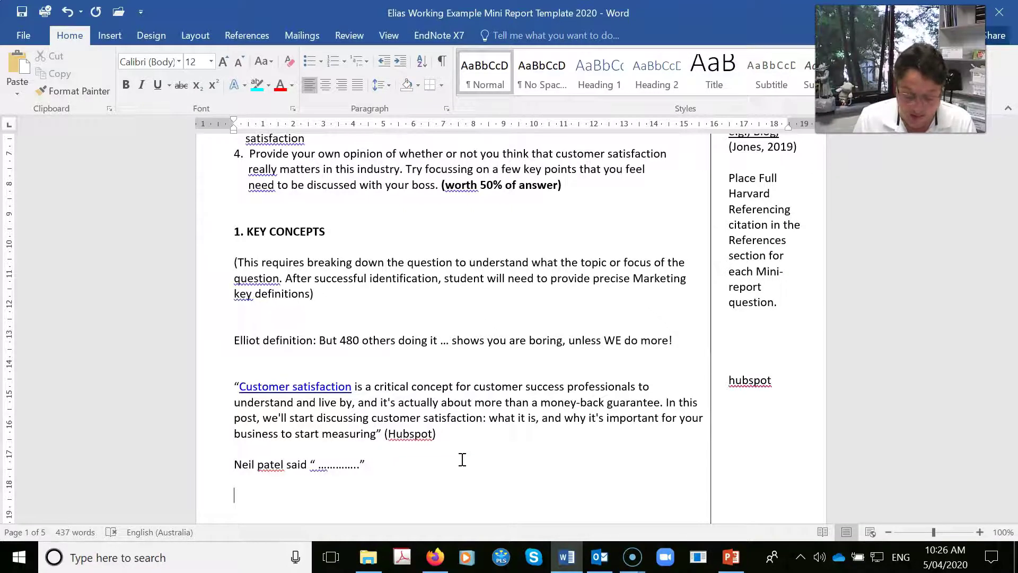
Type the summary 'In summary, customer satisfaction is critical' and save the document
{"action": "type", "text": "In summa"}
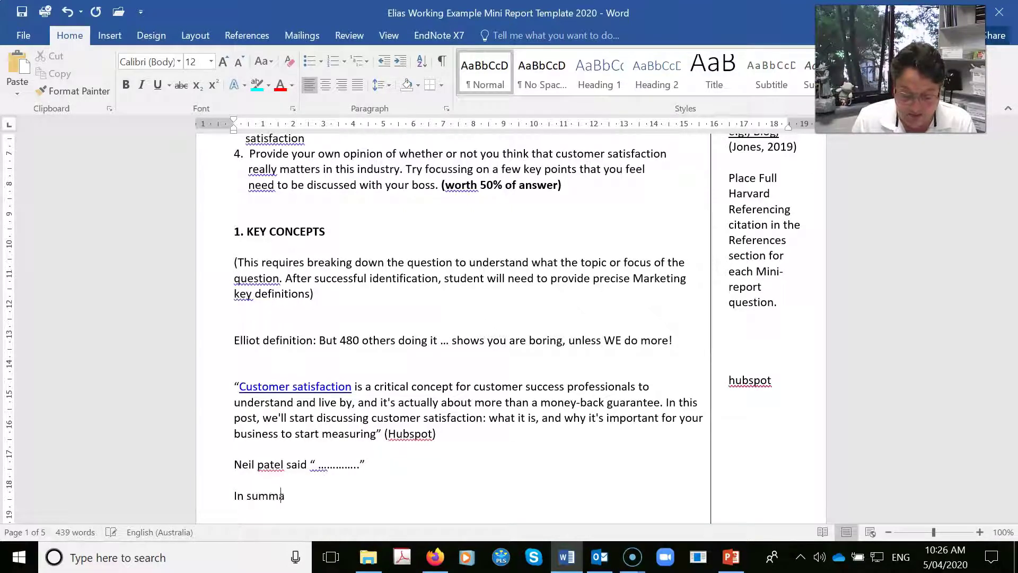
{"action": "type", "text": "ry,"}
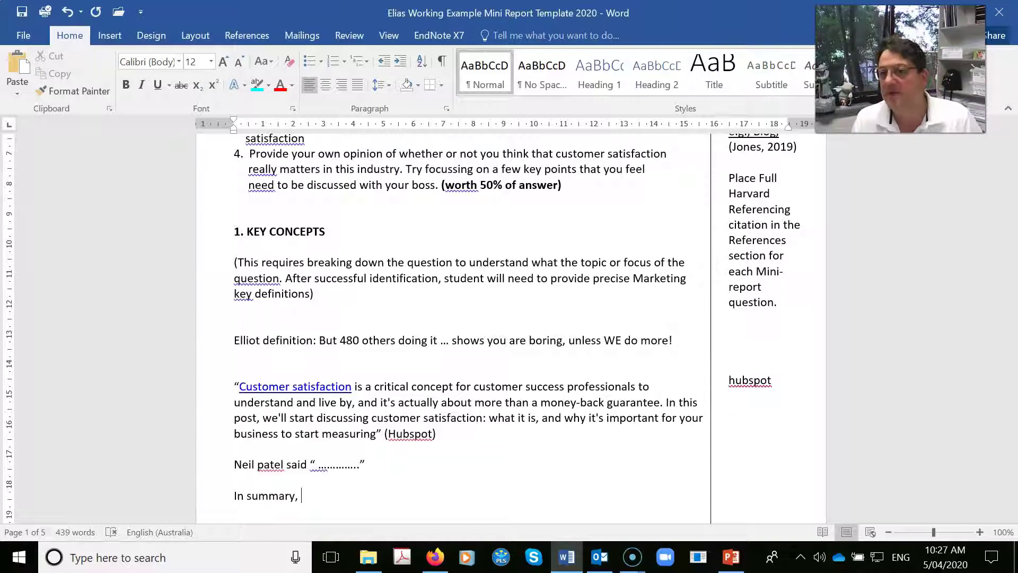
{"action": "type", "text": " cust"}
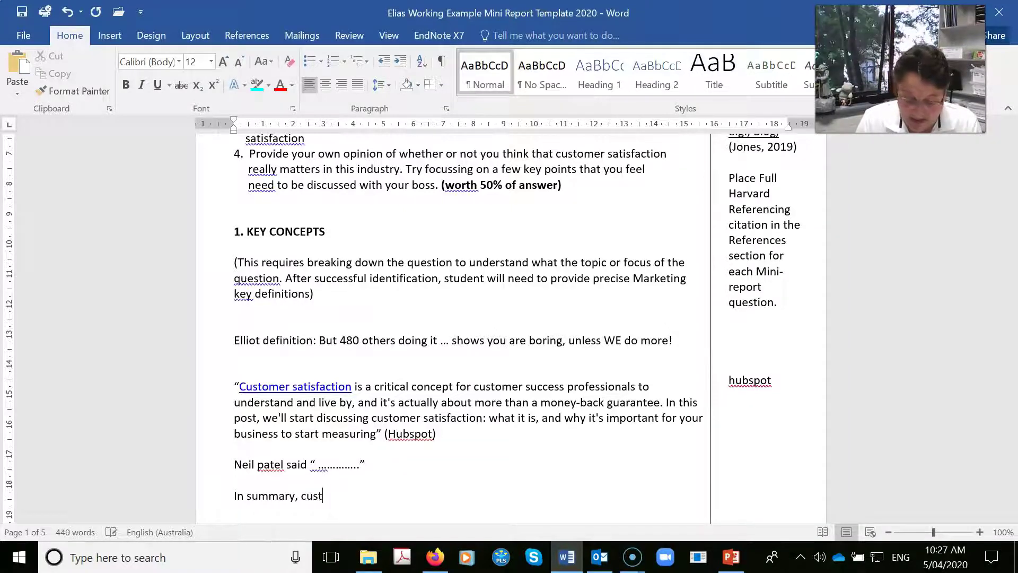
{"action": "type", "text": "omer sati"}
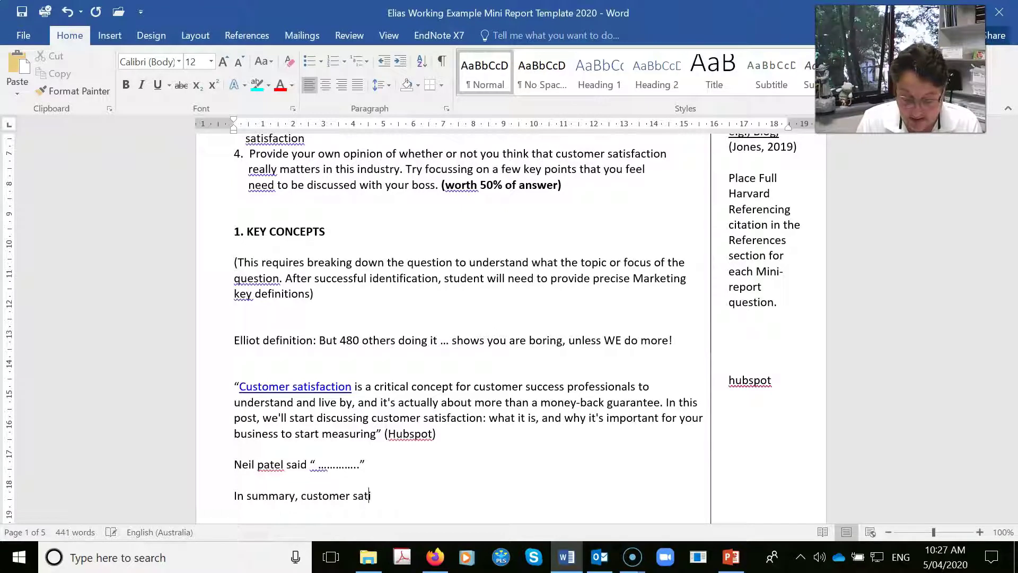
{"action": "type", "text": "sfaction is"}
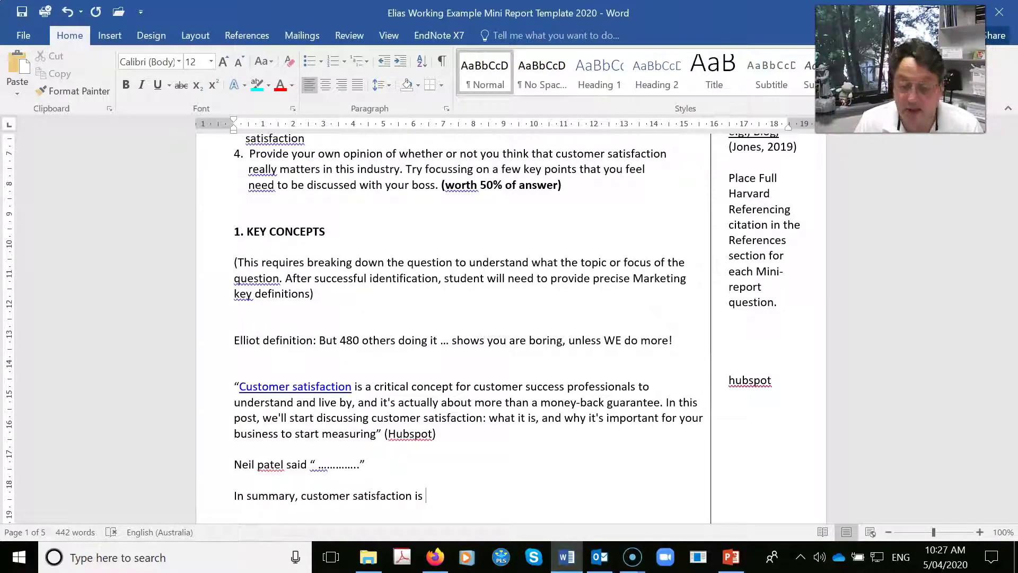
{"action": "type", "text": "critical"}
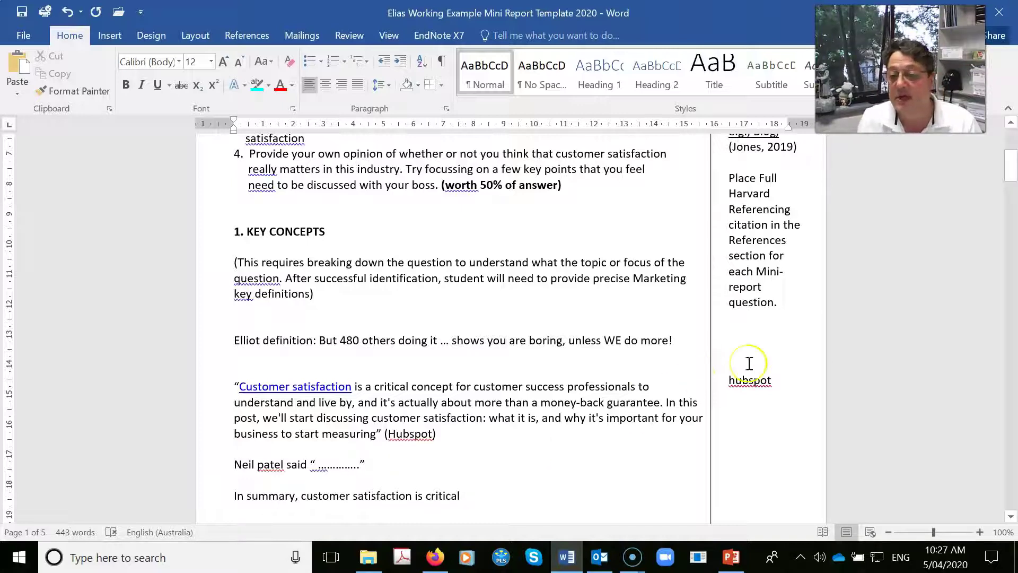
{"action": "scroll", "coordinate": [432, 352], "scroll_direction": "down", "scroll_amount": 3}
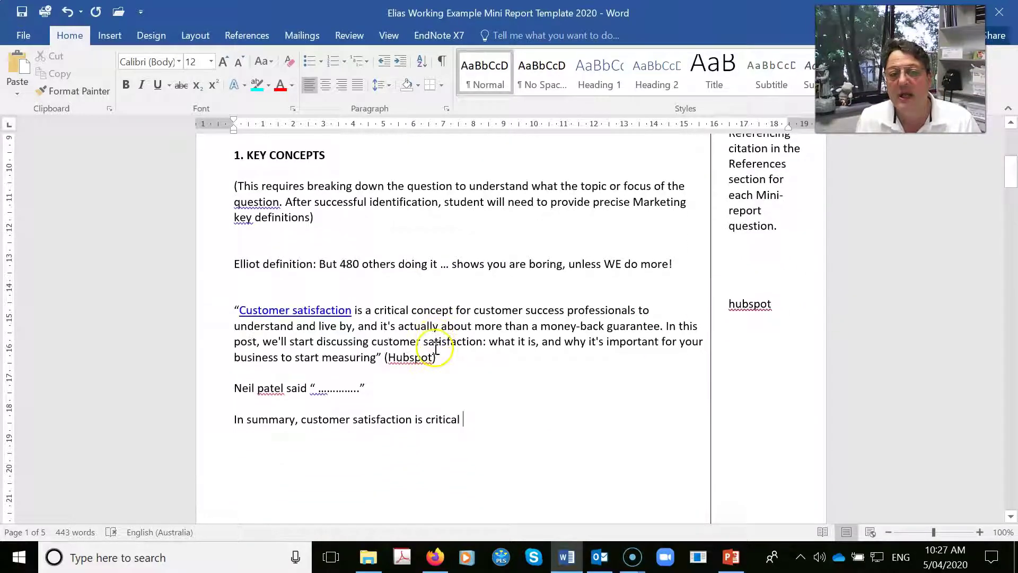
{"action": "left_click", "coordinate": [26, 12]}
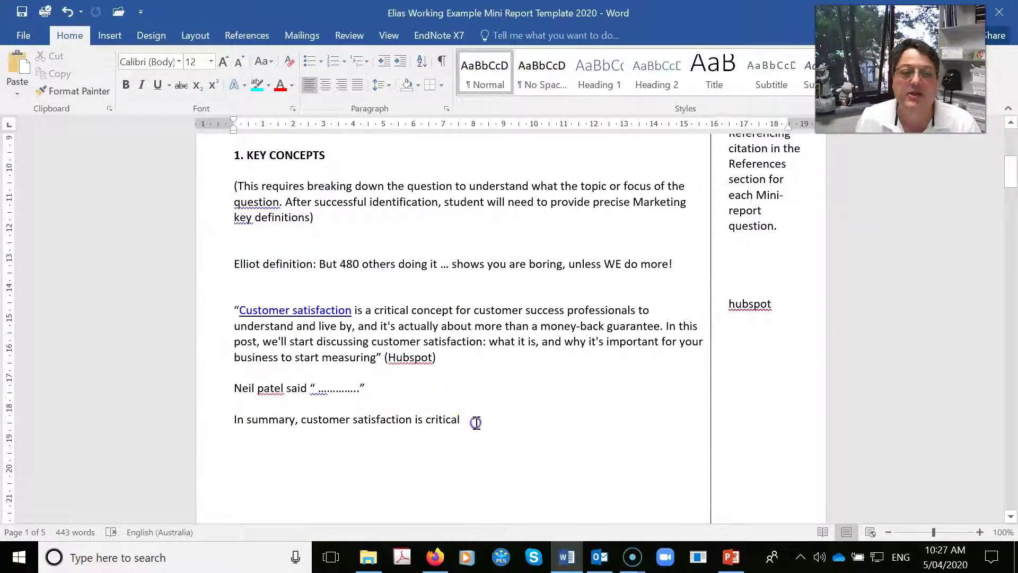
{"action": "left_click_drag", "start_coordinate": [475, 423], "coordinate": [286, 407]}
Add the neilpatel.com author's surname below Hubspot in the margin source list
{"action": "left_click", "coordinate": [751, 389]}
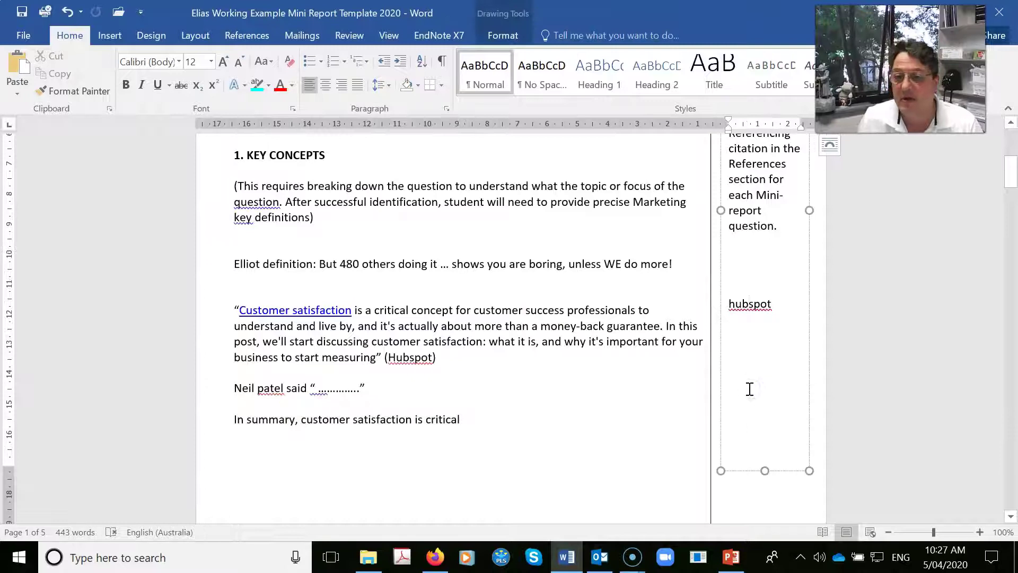
{"action": "key", "text": "Right"}
{"action": "key", "text": "Right"}
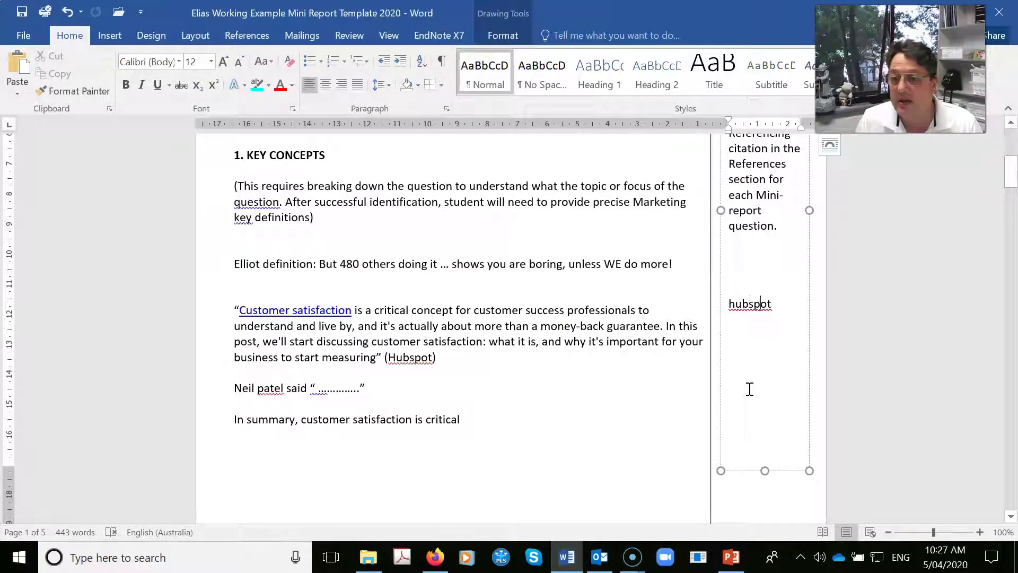
{"action": "key", "text": "Return"}
{"action": "key", "text": "Return"}
{"action": "key", "text": "Return"}
{"action": "key", "text": "Return"}
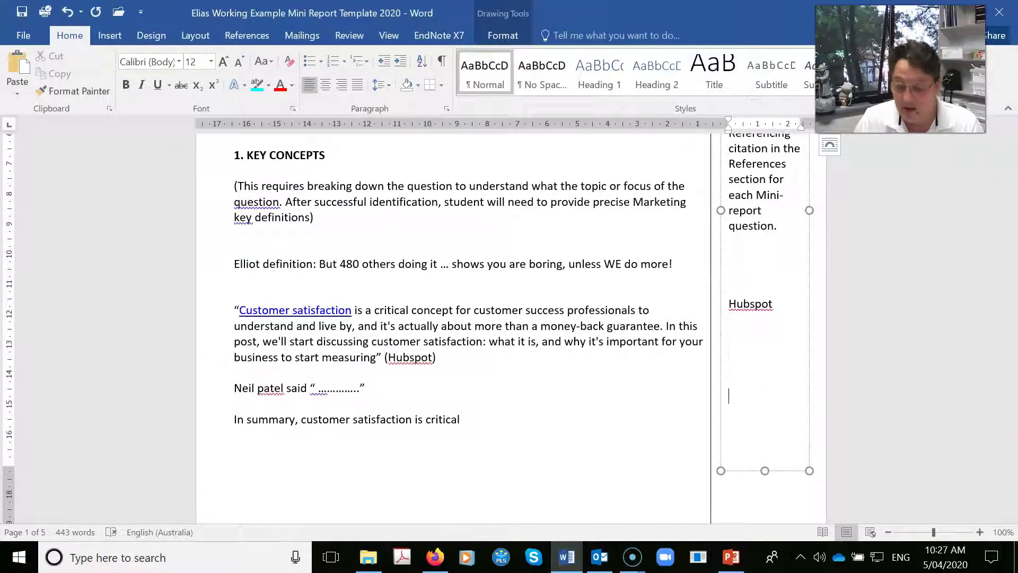
{"action": "type", "text": "Patel"}
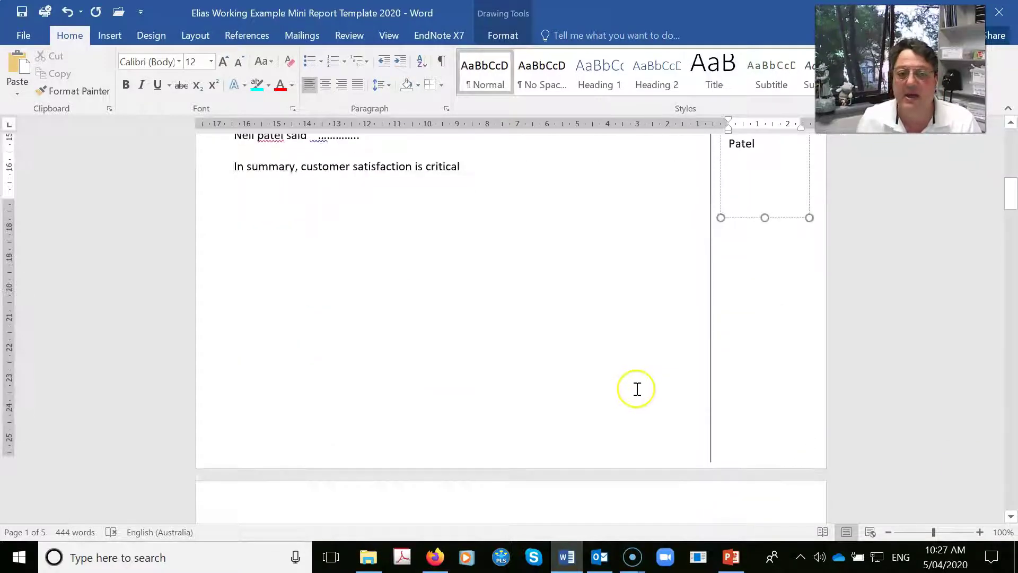
Add the neilpatel.com author's name as a new References line below the HubSpot URL
{"action": "scroll", "coordinate": [636, 392], "scroll_direction": "down", "scroll_amount": 10}
{"action": "scroll", "coordinate": [637, 401], "scroll_direction": "down", "scroll_amount": 15}
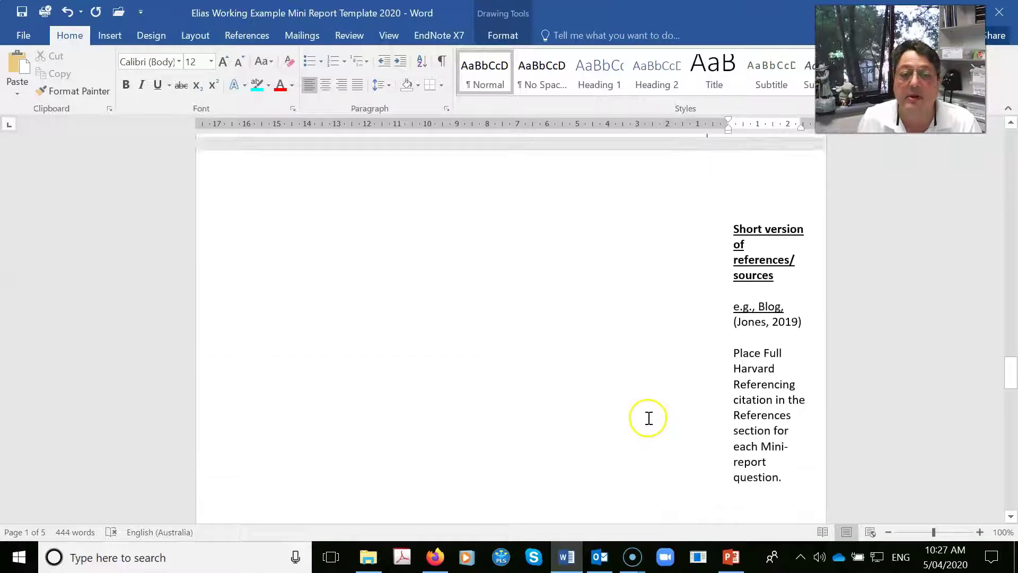
{"action": "scroll", "coordinate": [647, 416], "scroll_direction": "down", "scroll_amount": 15}
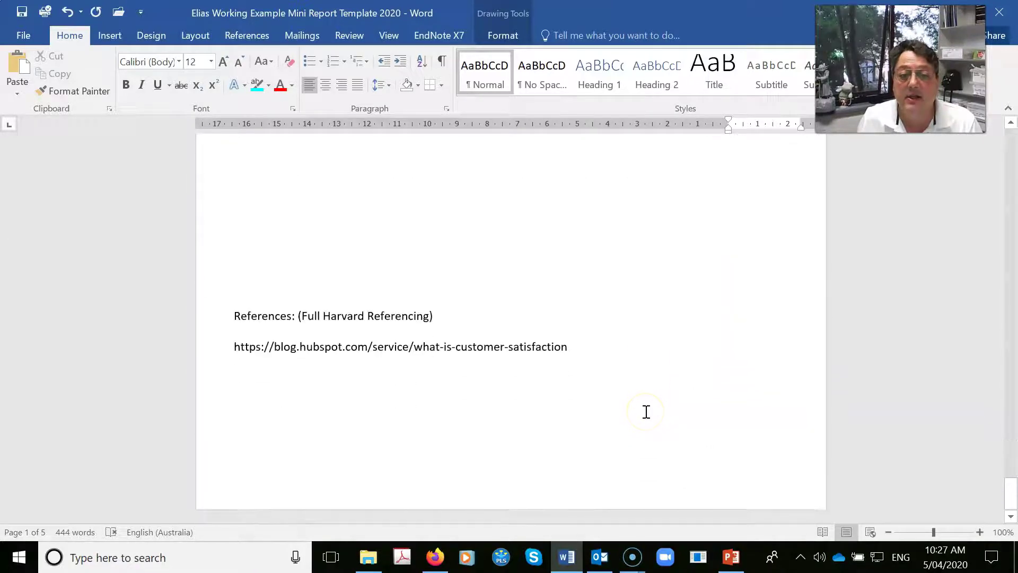
{"action": "left_click", "coordinate": [572, 346]}
{"action": "key", "text": "Return"}
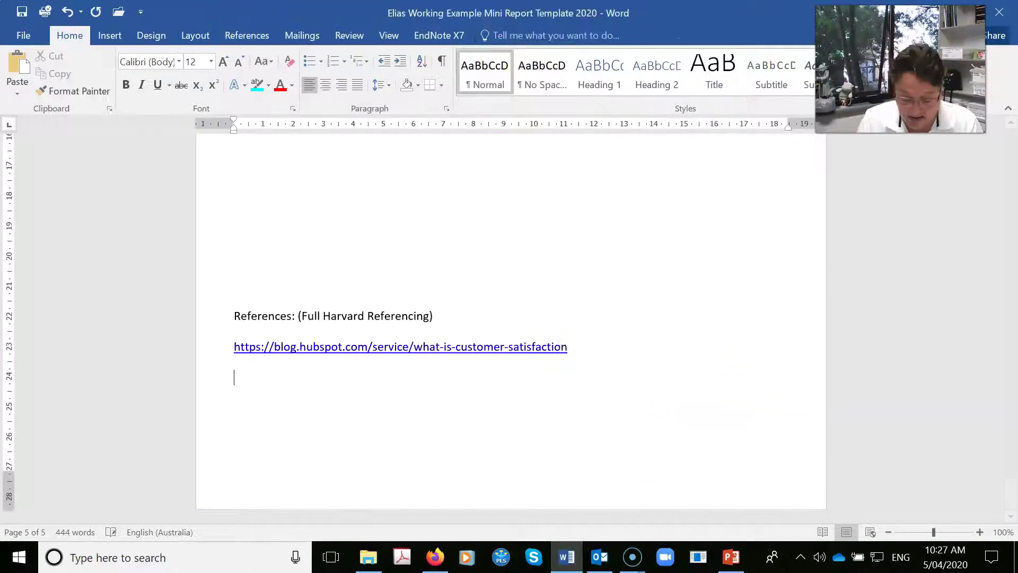
{"action": "type", "text": "neo"}
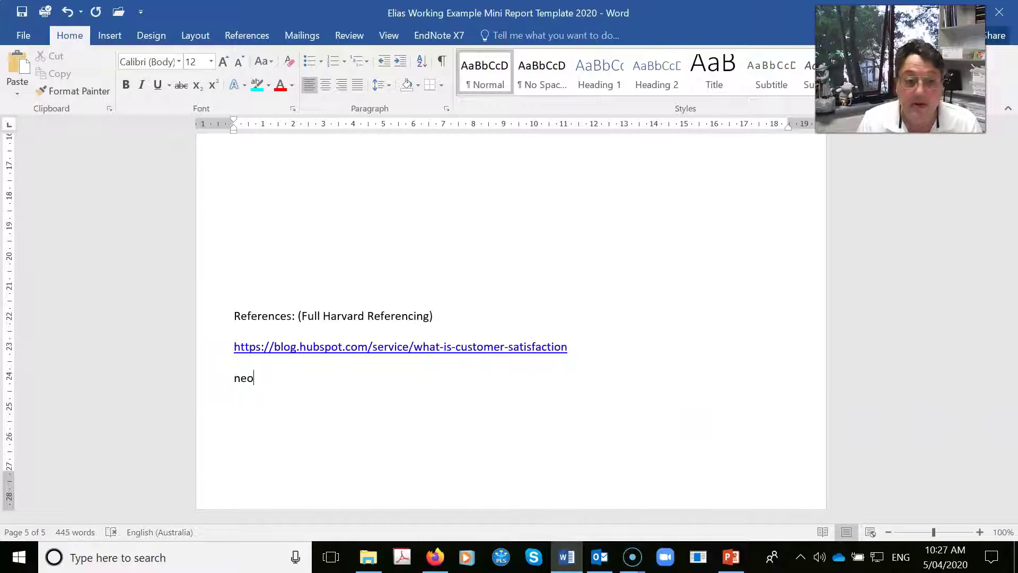
{"action": "key", "text": "BackSpace"}
{"action": "type", "text": "il pate"}
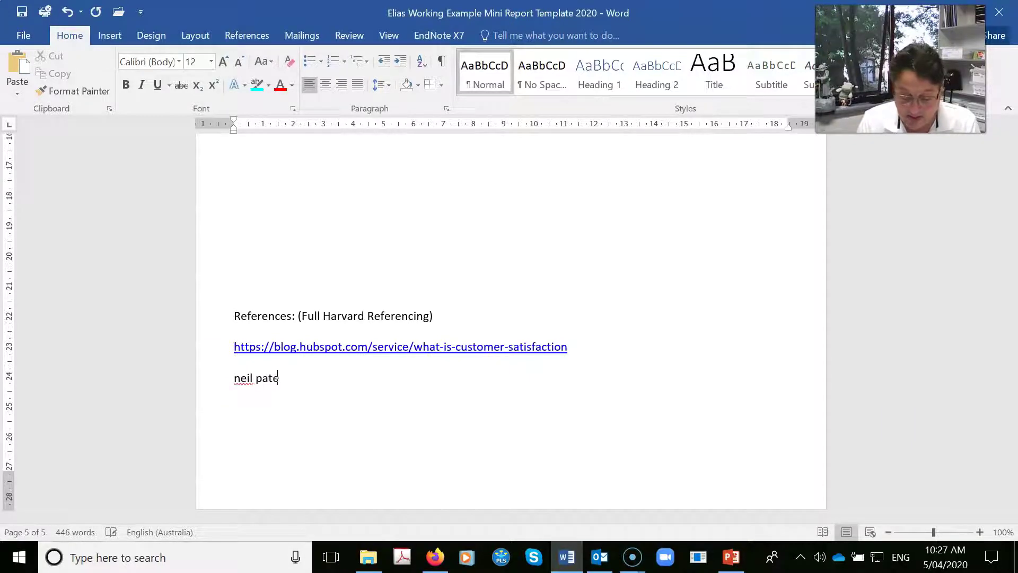
{"action": "type", "text": "l."}
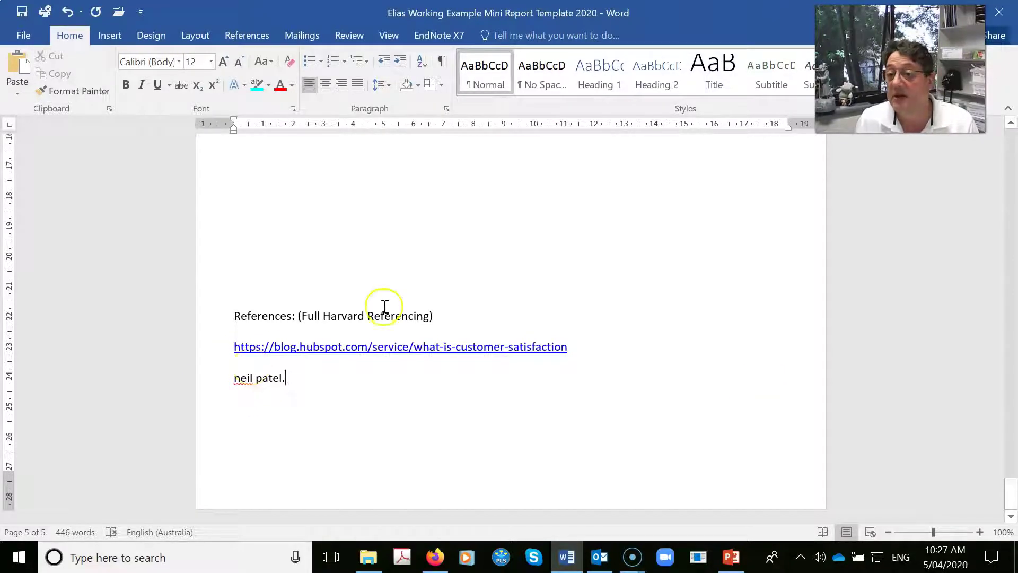
{"action": "scroll", "coordinate": [443, 308], "scroll_direction": "up", "scroll_amount": 3}
{"action": "scroll", "coordinate": [437, 413], "scroll_direction": "down", "scroll_amount": 3}
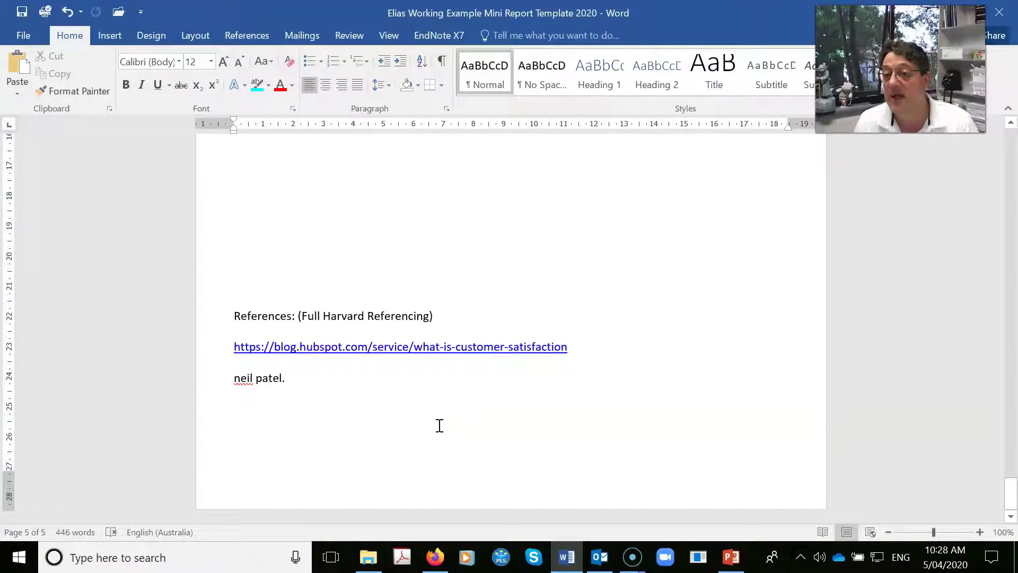
Scroll the report up to section 3 and bring the Screencast-O-Matic recorder window forward
{"action": "scroll", "coordinate": [380, 315], "scroll_direction": "up", "scroll_amount": 12}
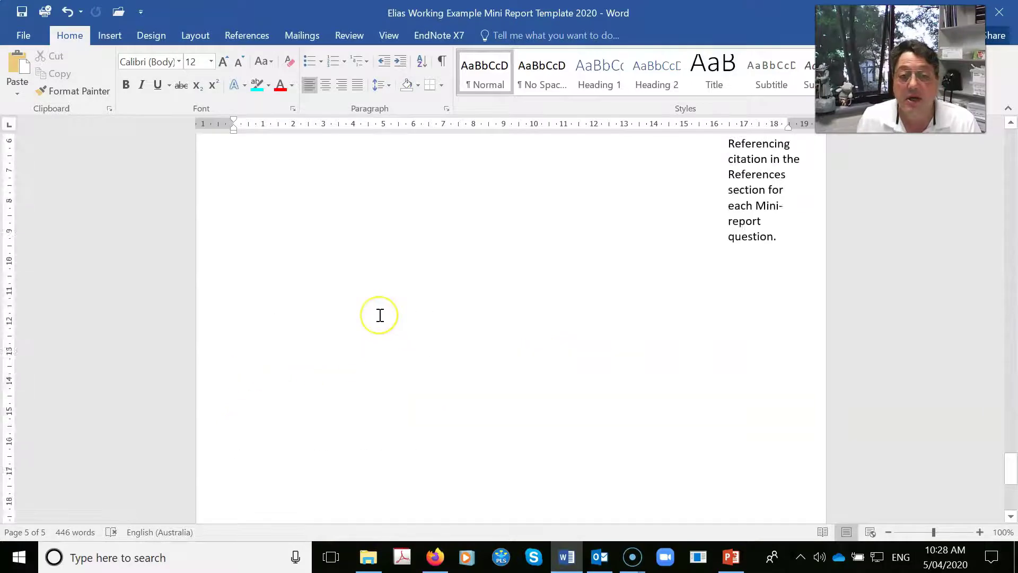
{"action": "scroll", "coordinate": [380, 315], "scroll_direction": "up", "scroll_amount": 20}
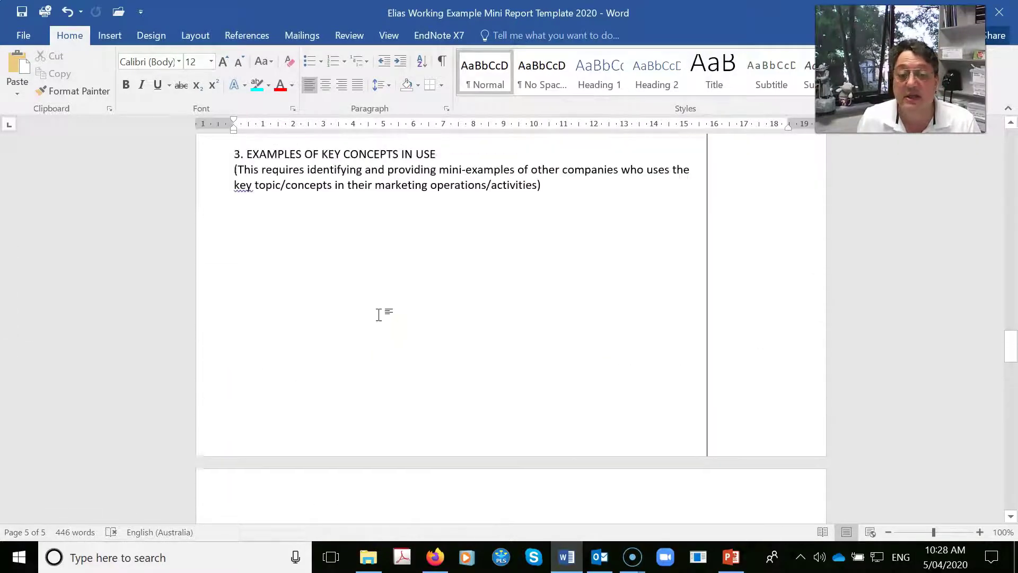
{"action": "scroll", "coordinate": [379, 315], "scroll_direction": "up", "scroll_amount": 6}
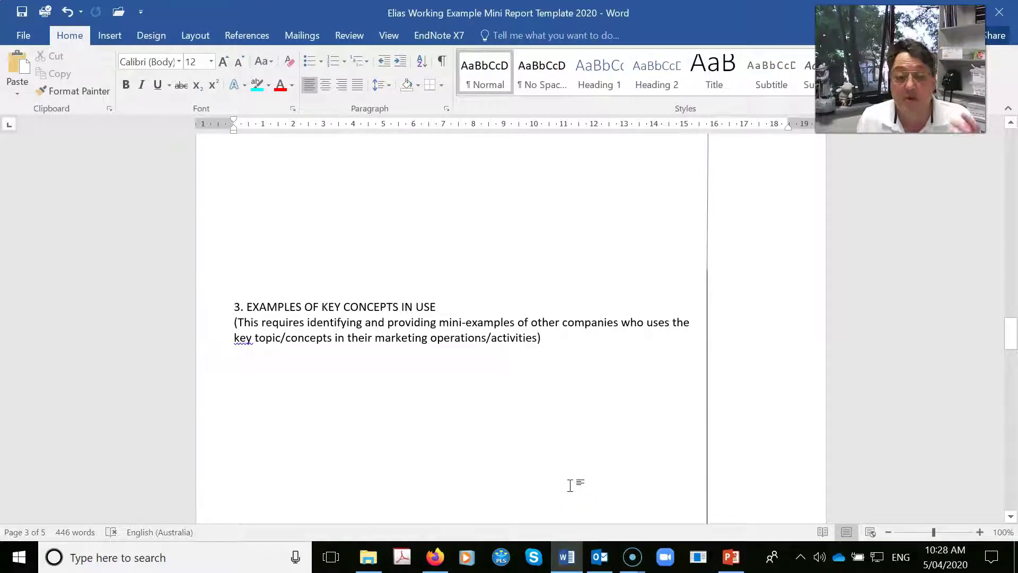
{"action": "left_click", "coordinate": [589, 477]}
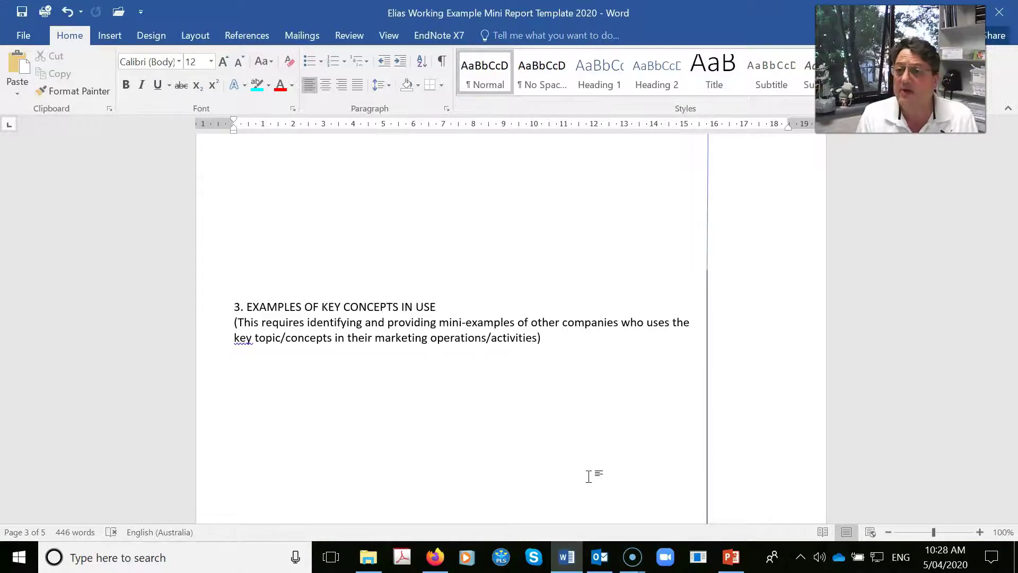
{"action": "left_click", "coordinate": [537, 455]}
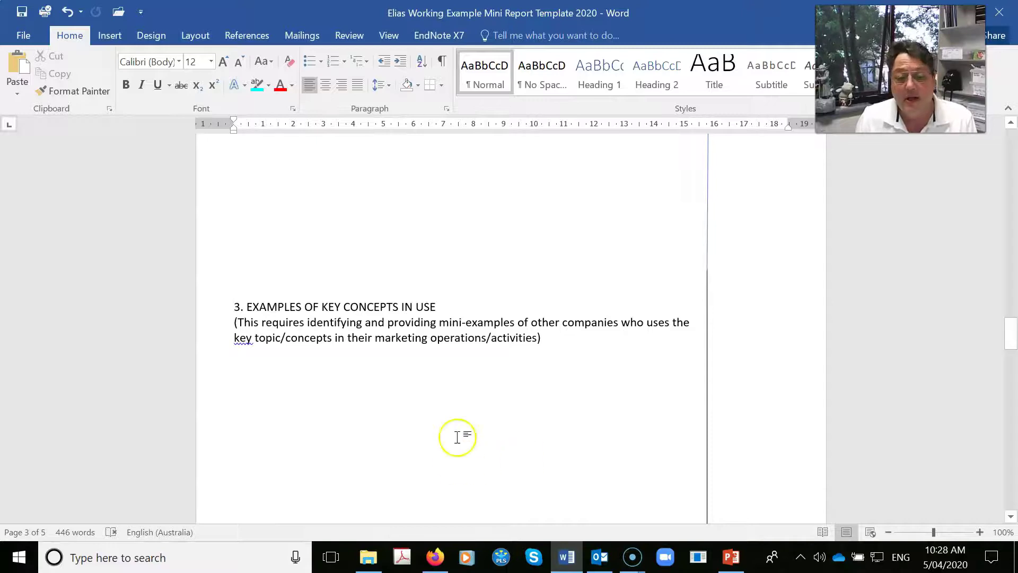
{"action": "mouse_move", "coordinate": [631, 556]}
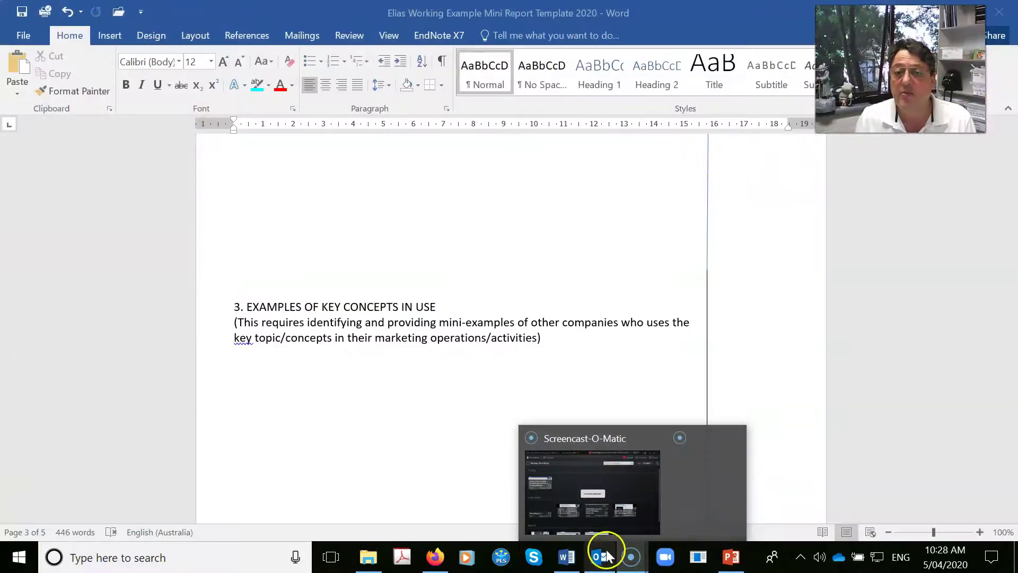
{"action": "left_click", "coordinate": [619, 486]}
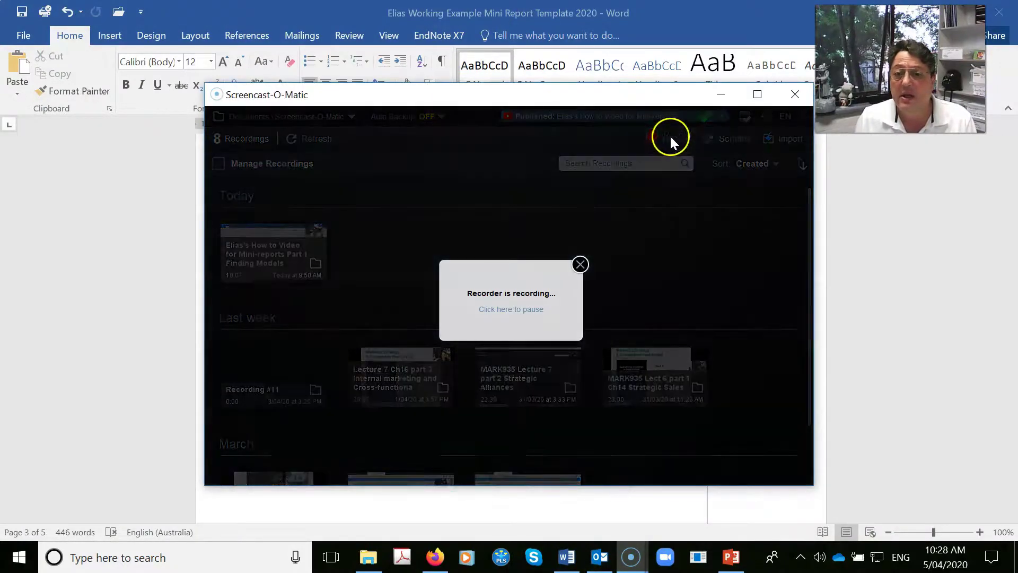